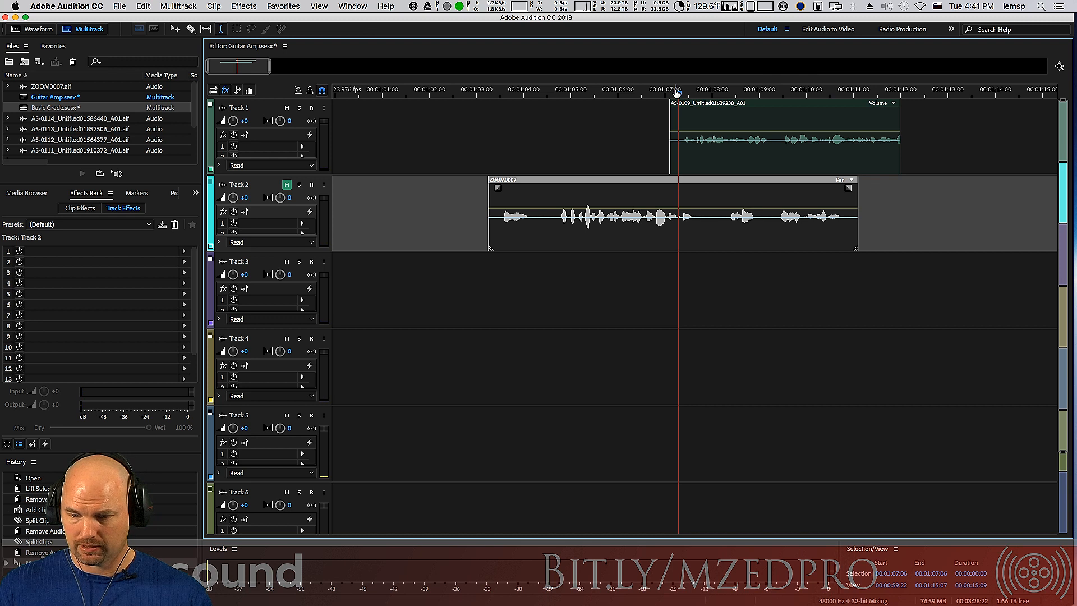
Play the Track 1 clip from just after its start, stop playback and place the playhead at 00:01:07:04
{"action": "left_click", "coordinate": [677, 95]}
{"action": "key", "text": "space"}
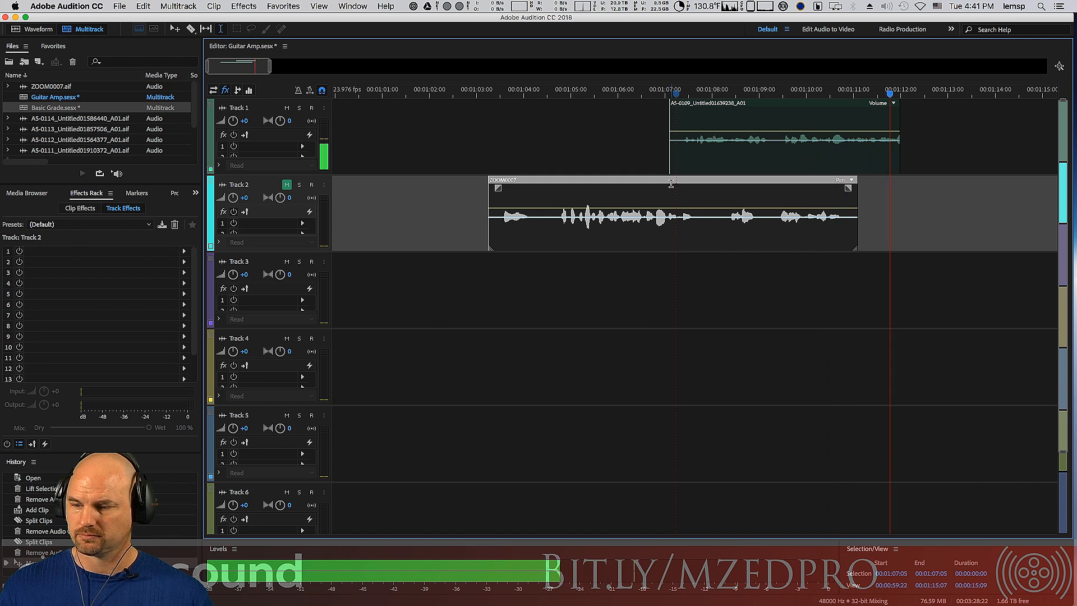
{"action": "key", "text": "space"}
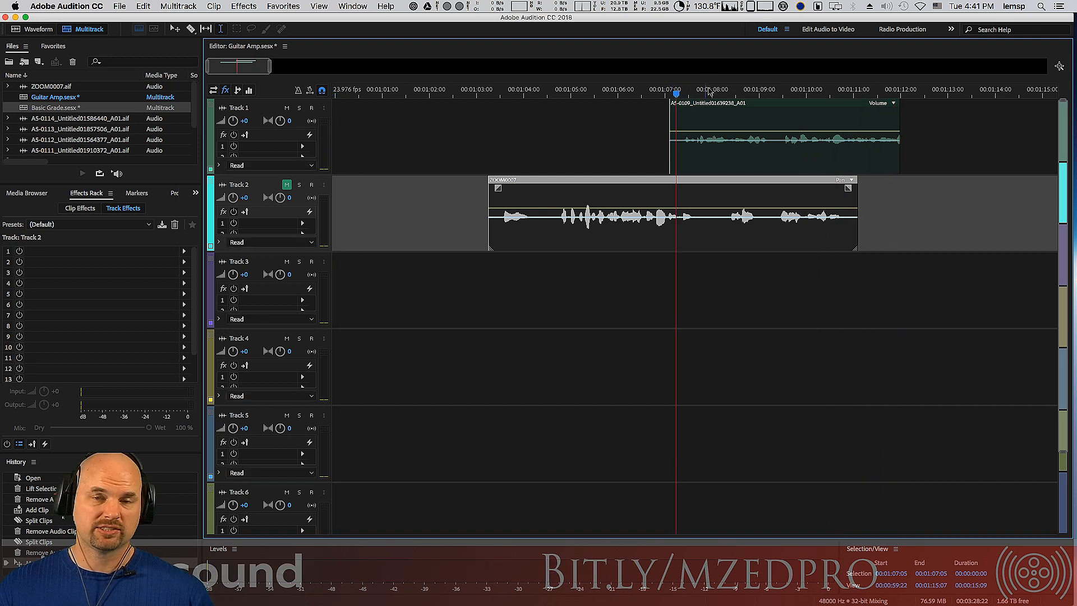
{"action": "left_click_drag", "start_coordinate": [676, 97], "coordinate": [674, 97]}
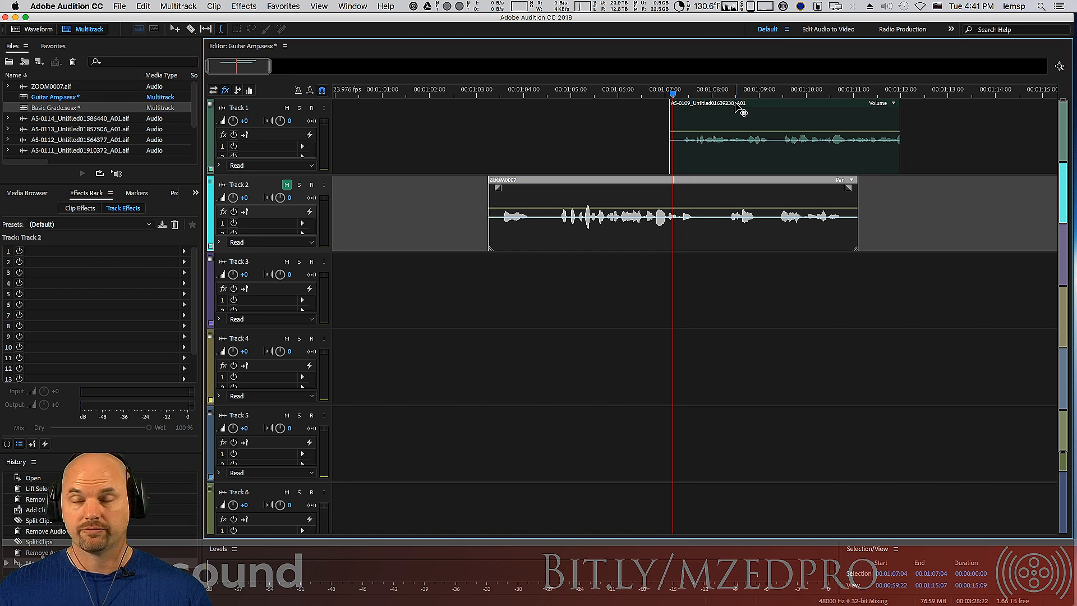
Open the Track 1 clip in the waveform editor and bring up the Waves NS1 Stereo noise suppressor for it
{"action": "double_click", "coordinate": [772, 107]}
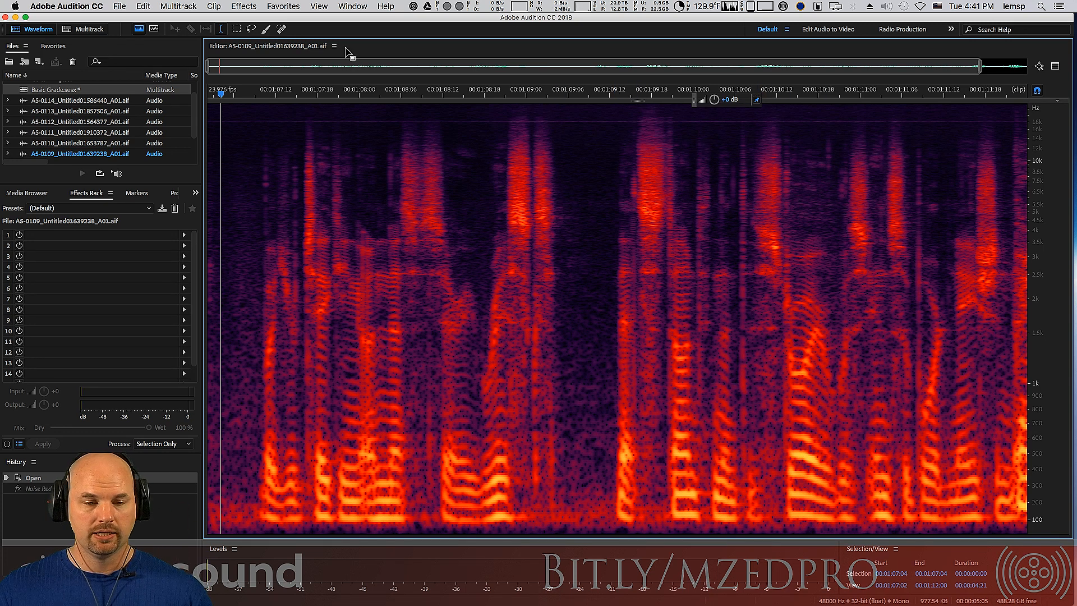
{"action": "left_click", "coordinate": [244, 6]}
{"action": "mouse_move", "coordinate": [348, 261]}
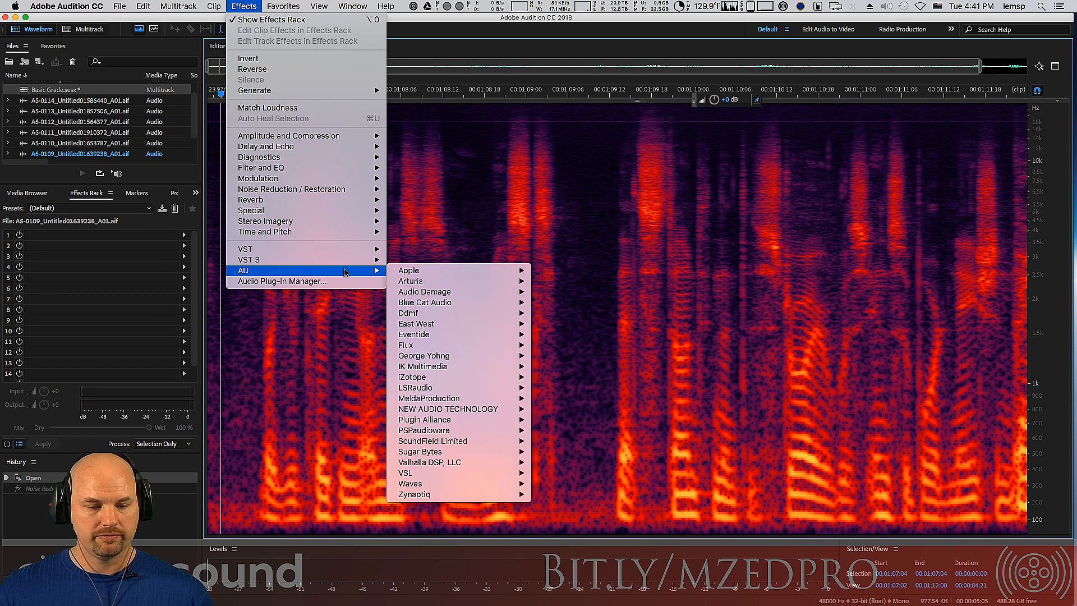
{"action": "mouse_move", "coordinate": [433, 380]}
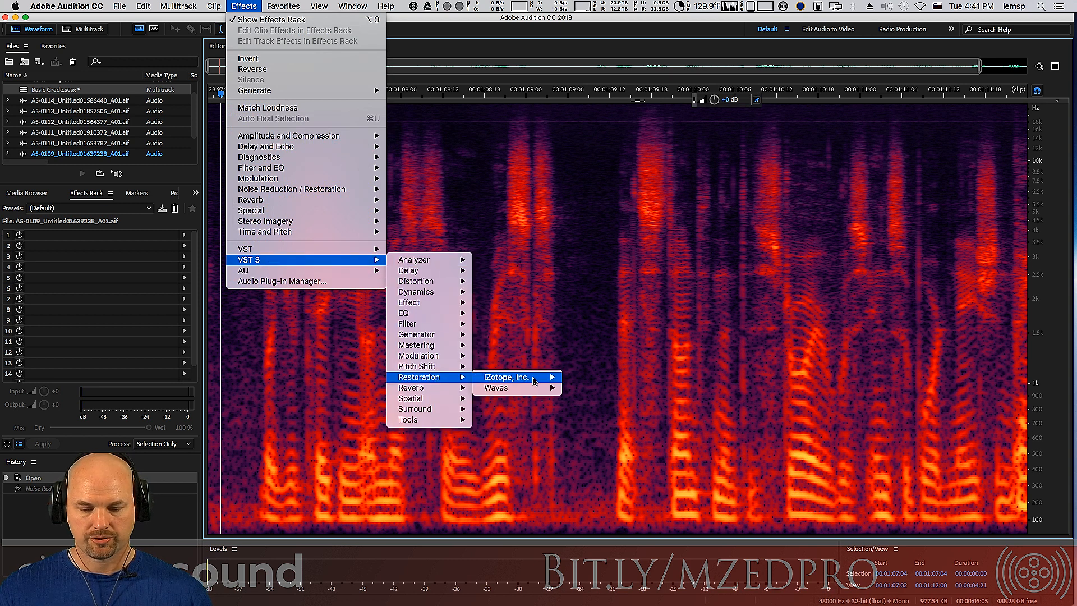
{"action": "mouse_move", "coordinate": [527, 388]}
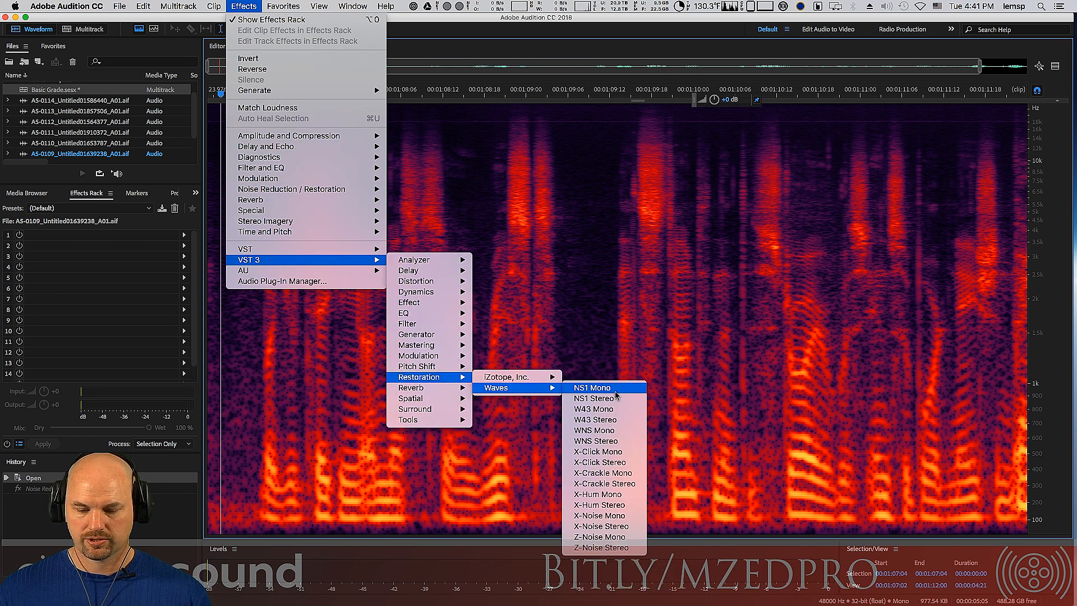
{"action": "left_click", "coordinate": [616, 399]}
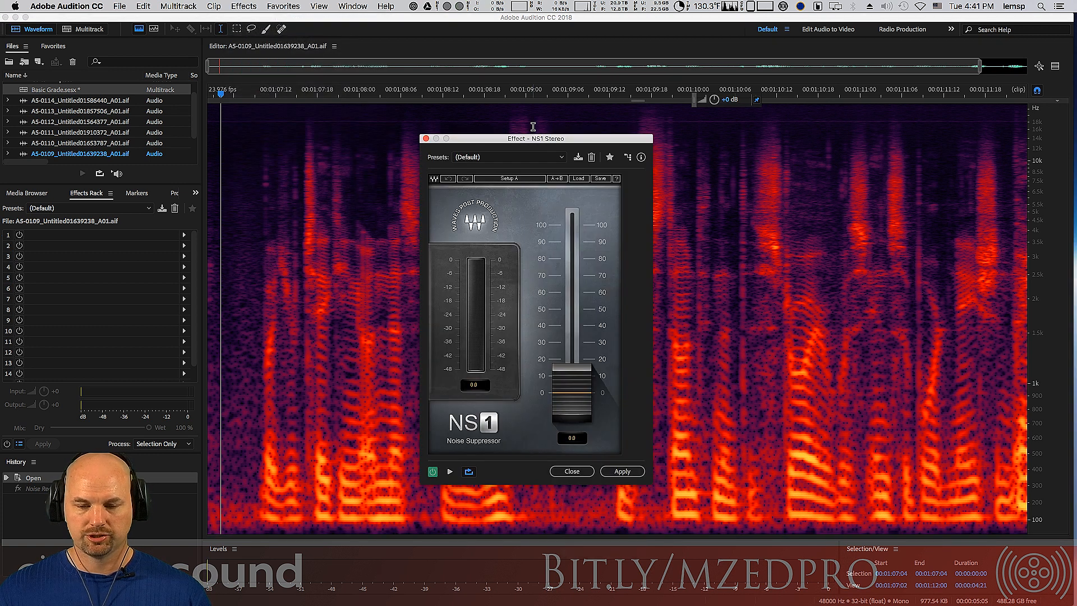
{"action": "left_click_drag", "start_coordinate": [536, 139], "coordinate": [467, 91]}
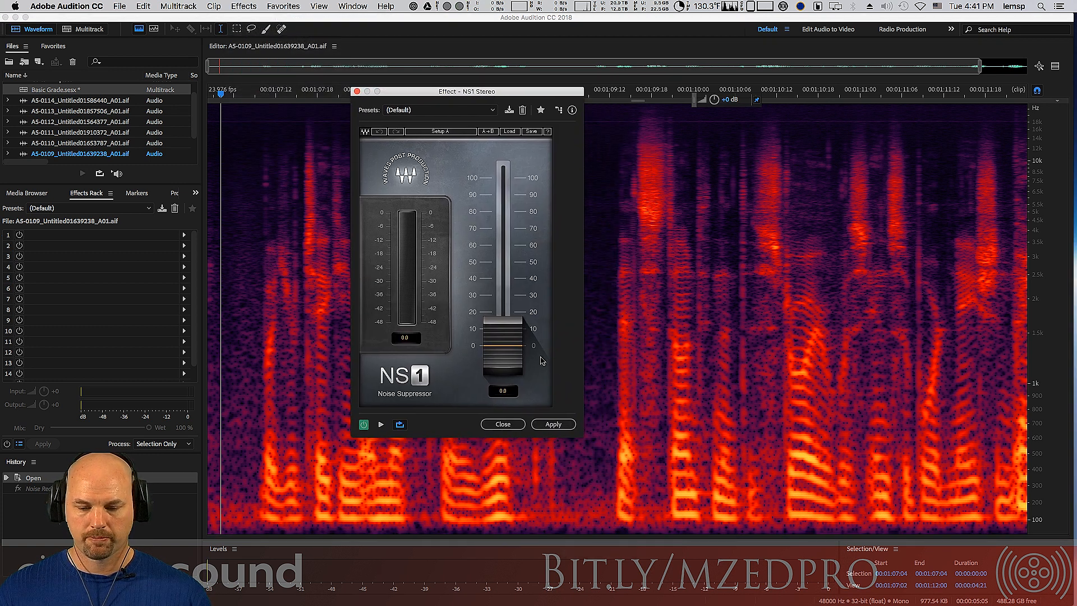
Preview the NS1 noise suppression, set its fader to 25.4 and apply it to the clip
{"action": "left_click", "coordinate": [381, 425]}
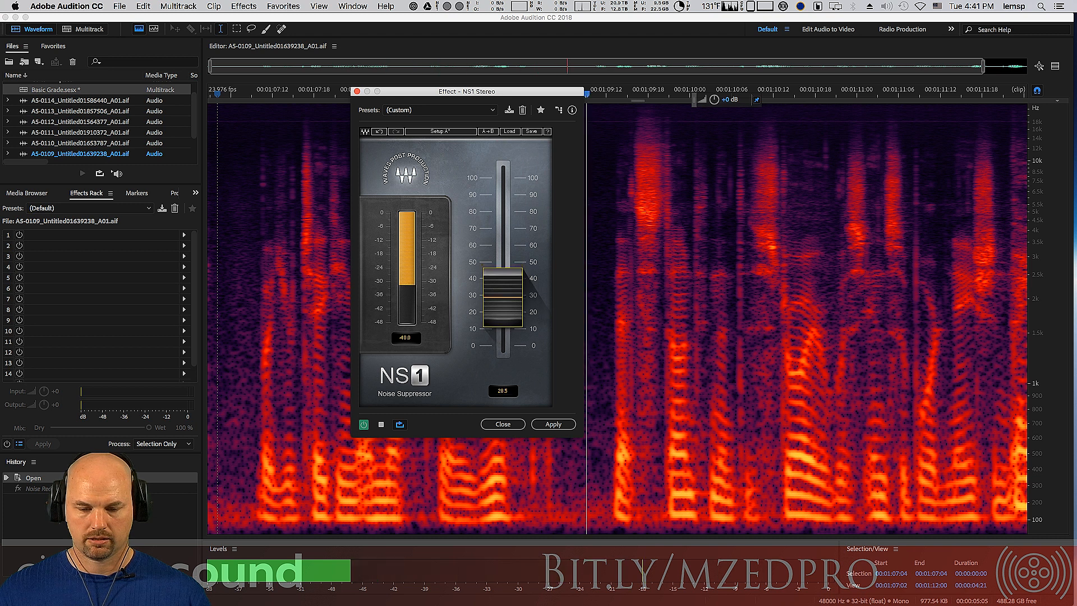
{"action": "mouse_move", "coordinate": [498, 308]}
{"action": "left_mouse_down"}
{"action": "mouse_move", "coordinate": [498, 188]}
{"action": "mouse_move", "coordinate": [498, 329]}
{"action": "mouse_move", "coordinate": [498, 313]}
{"action": "left_mouse_up"}
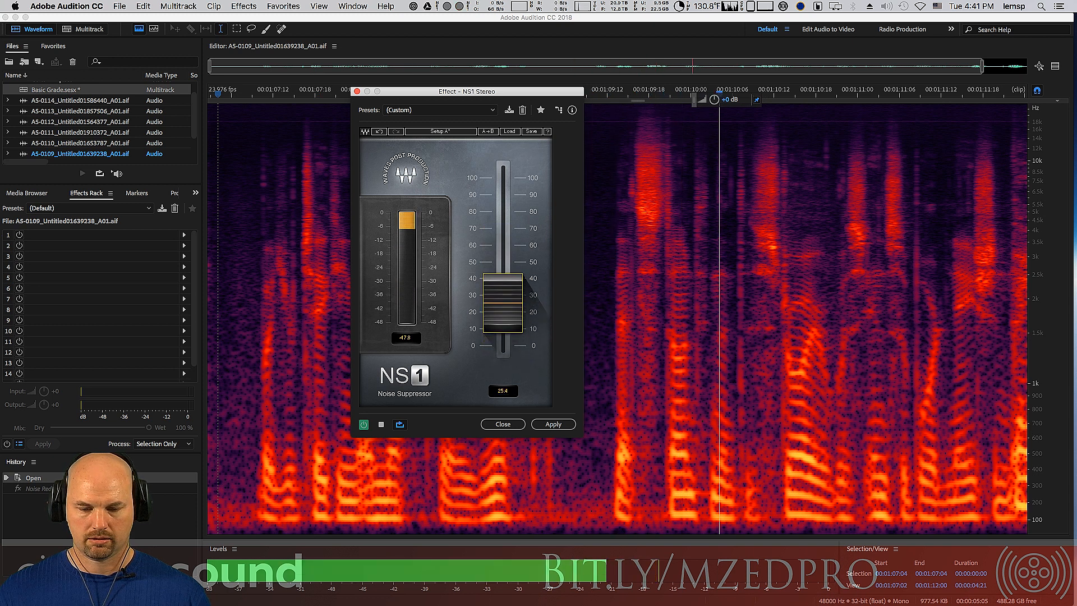
{"action": "left_click", "coordinate": [563, 426]}
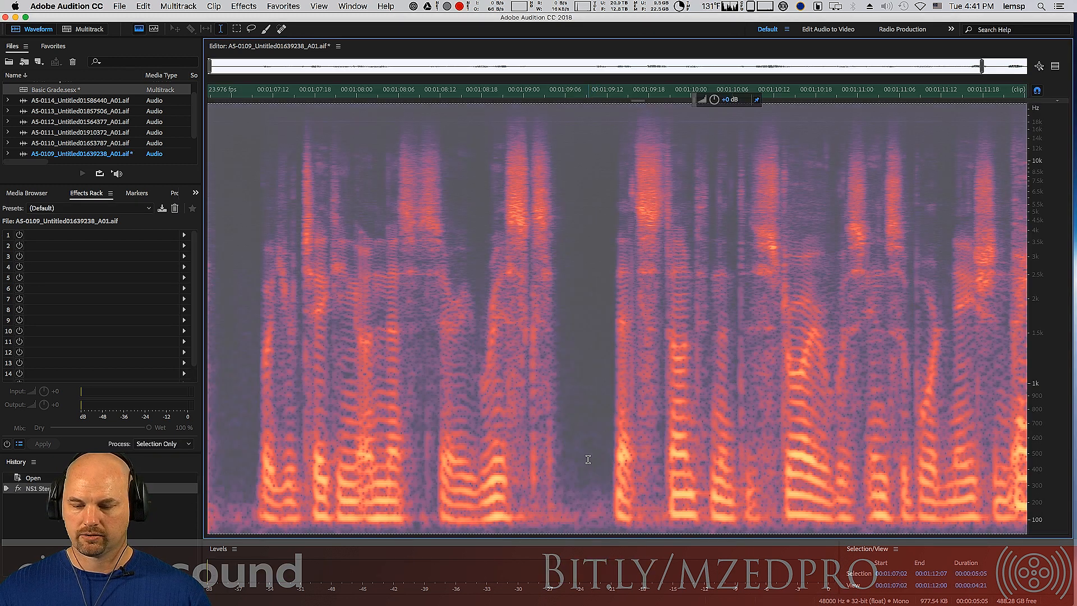
Check the noise-suppressed clip in the multitrack session and return to its waveform view
{"action": "left_click", "coordinate": [539, 288]}
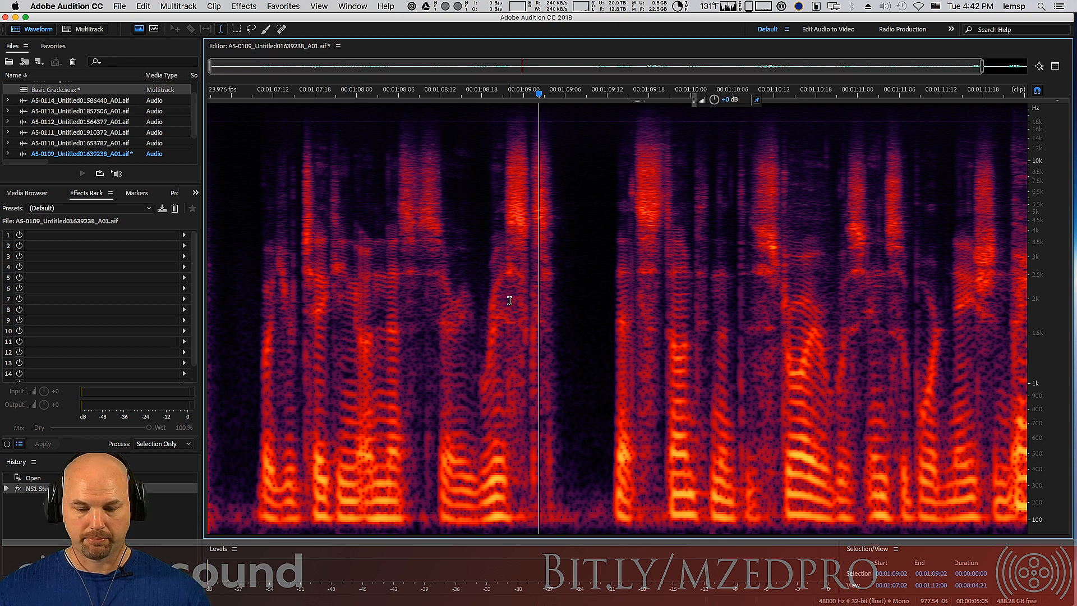
{"action": "key", "text": "0"}
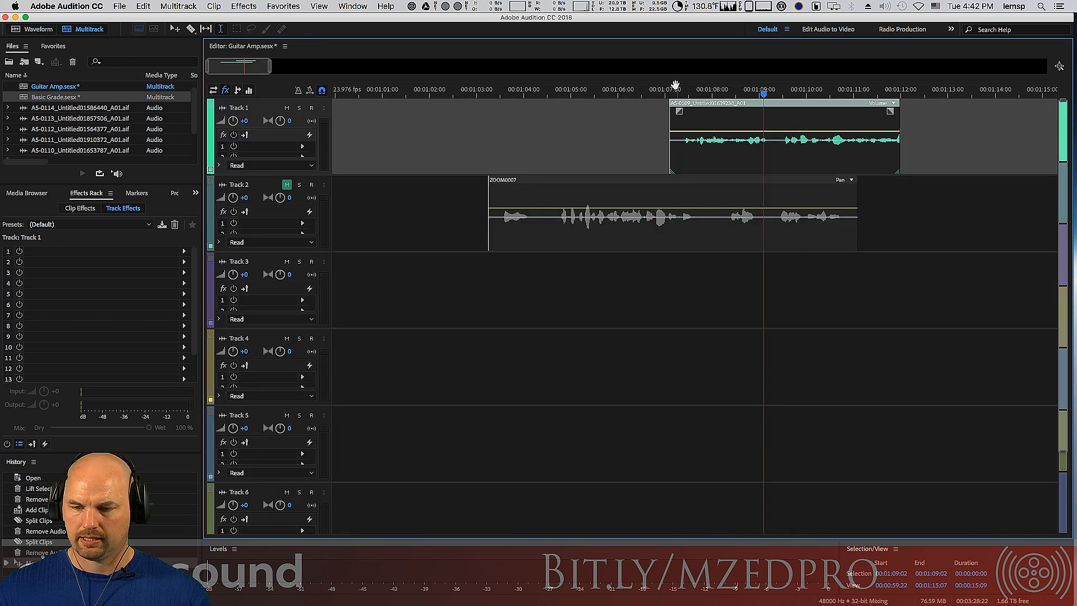
{"action": "key", "text": "9"}
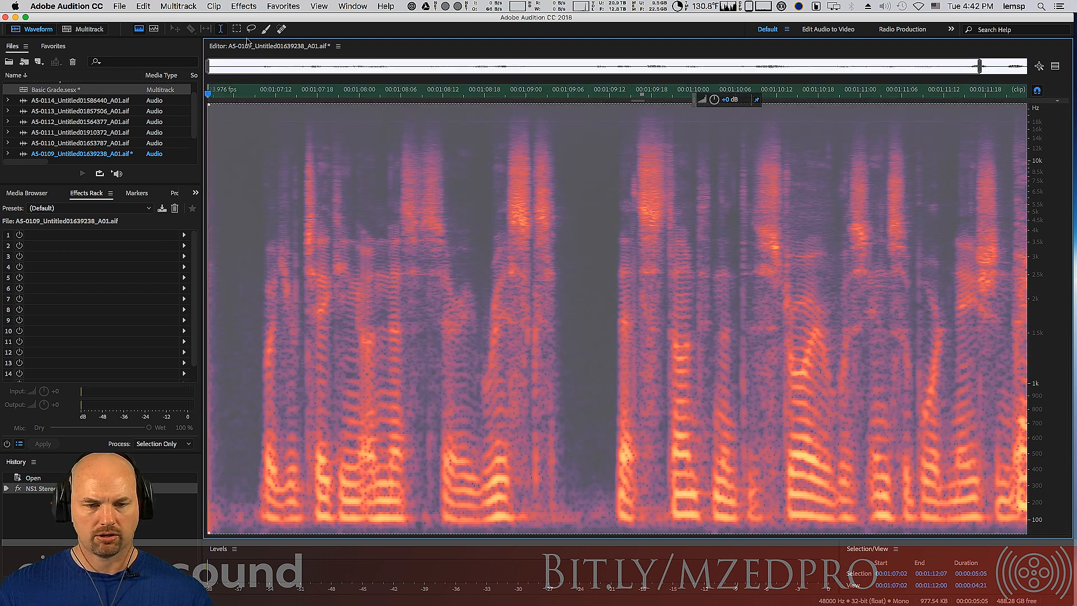
Normalize the whole clip to -3.00 dB and clear the selection
{"action": "left_click", "coordinate": [244, 6]}
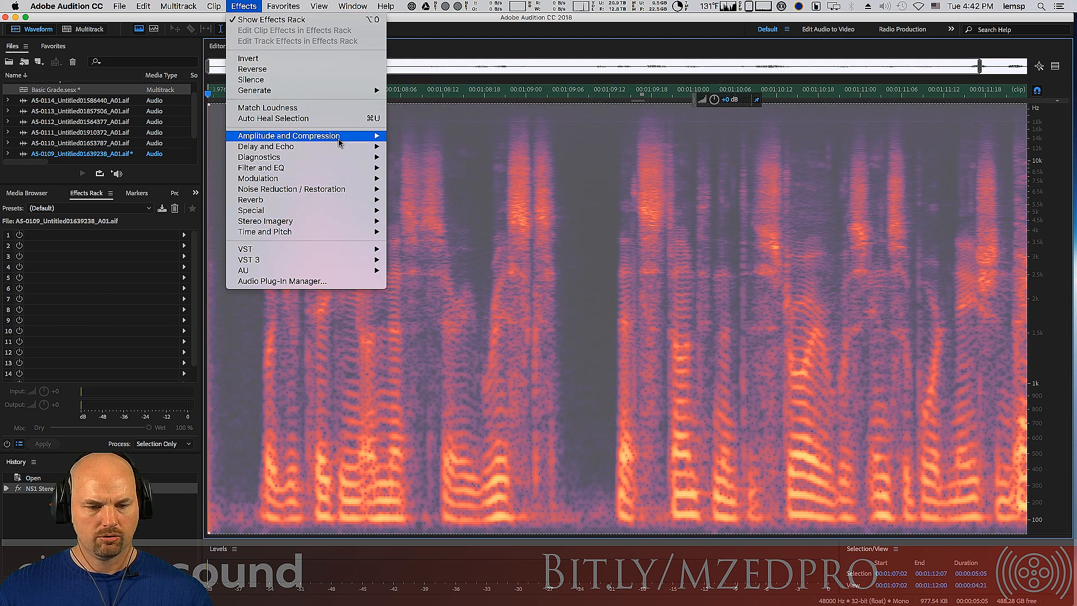
{"action": "mouse_move", "coordinate": [342, 171]}
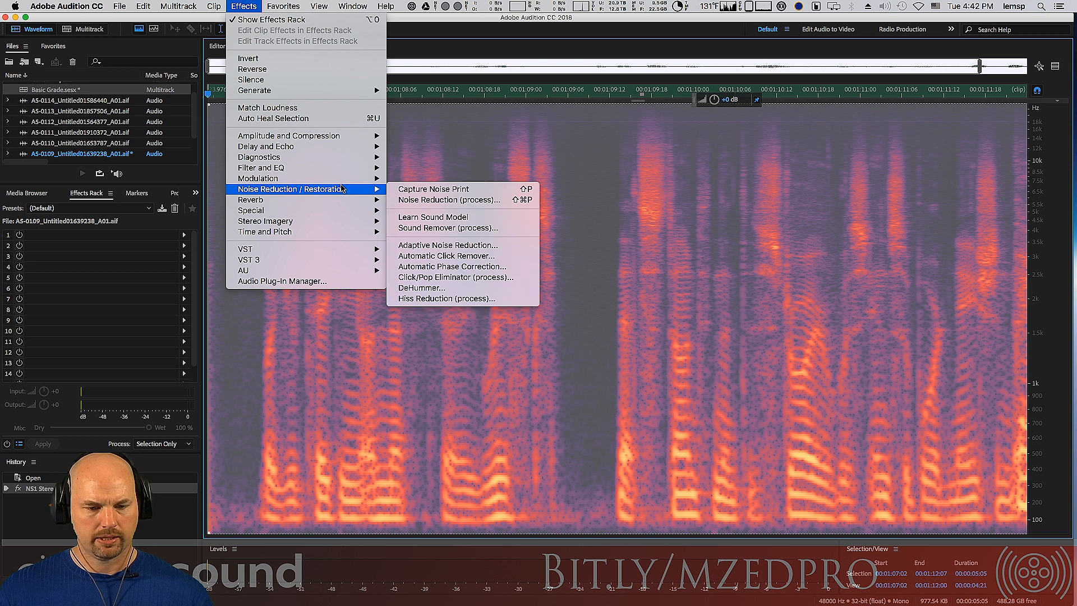
{"action": "mouse_move", "coordinate": [348, 139]}
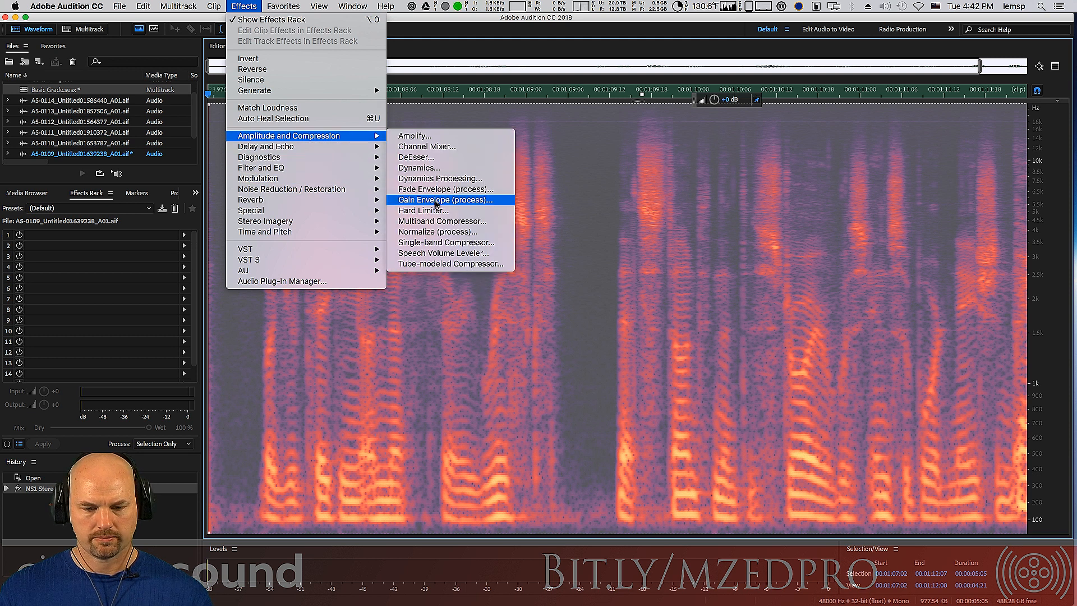
{"action": "left_click", "coordinate": [440, 231]}
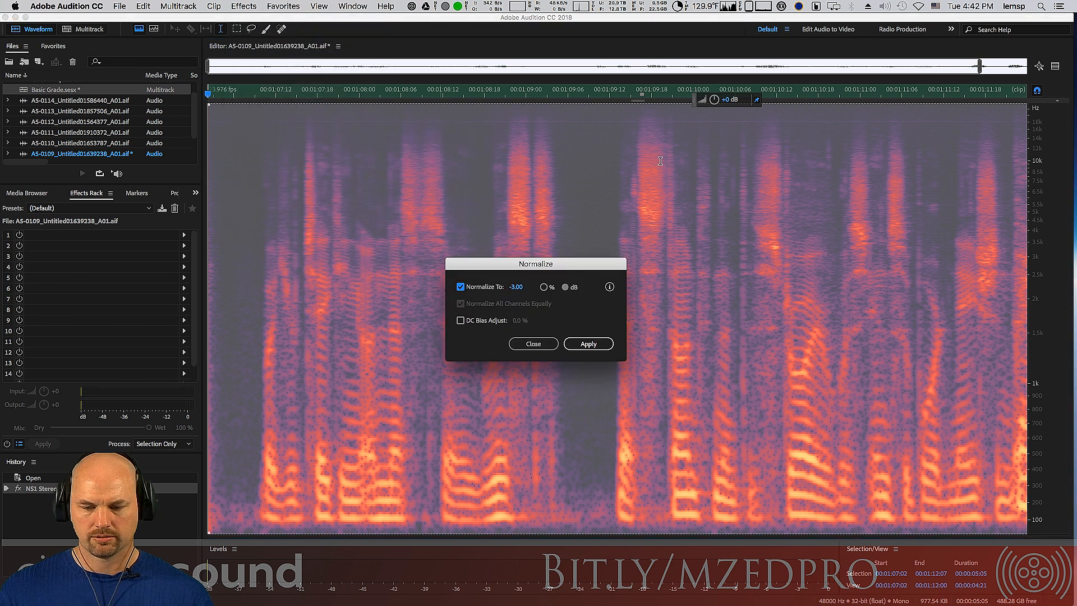
{"action": "left_click", "coordinate": [512, 289]}
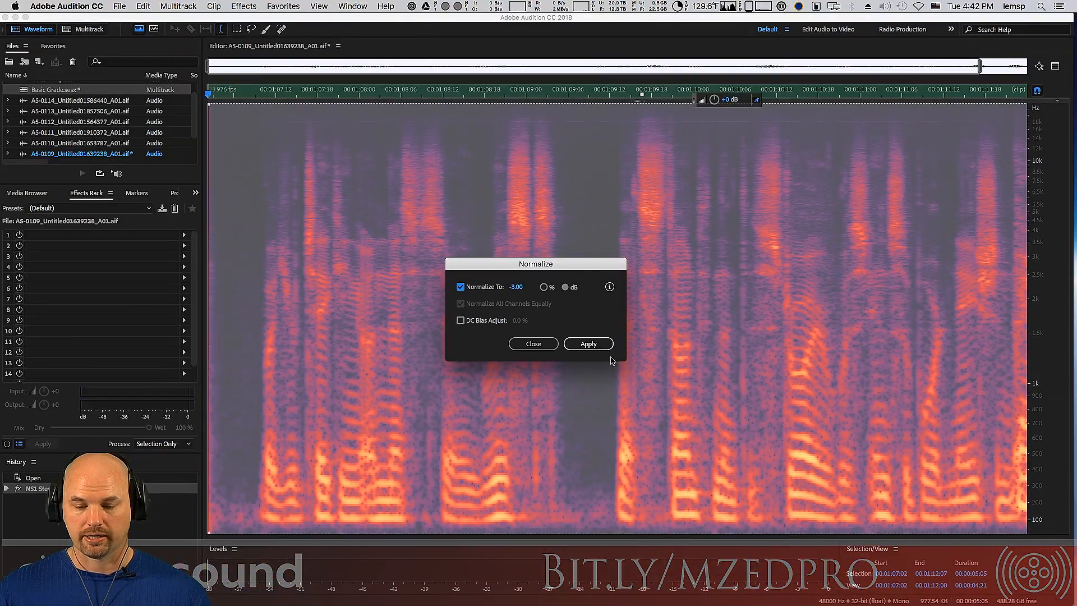
{"action": "left_click", "coordinate": [665, 404]}
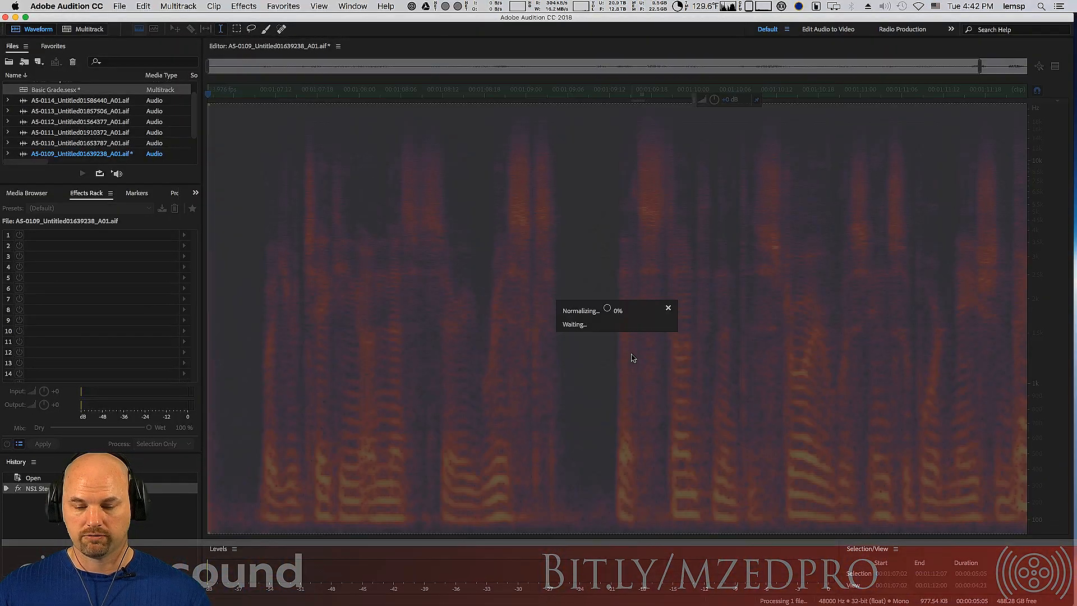
{"action": "left_click", "coordinate": [585, 323]}
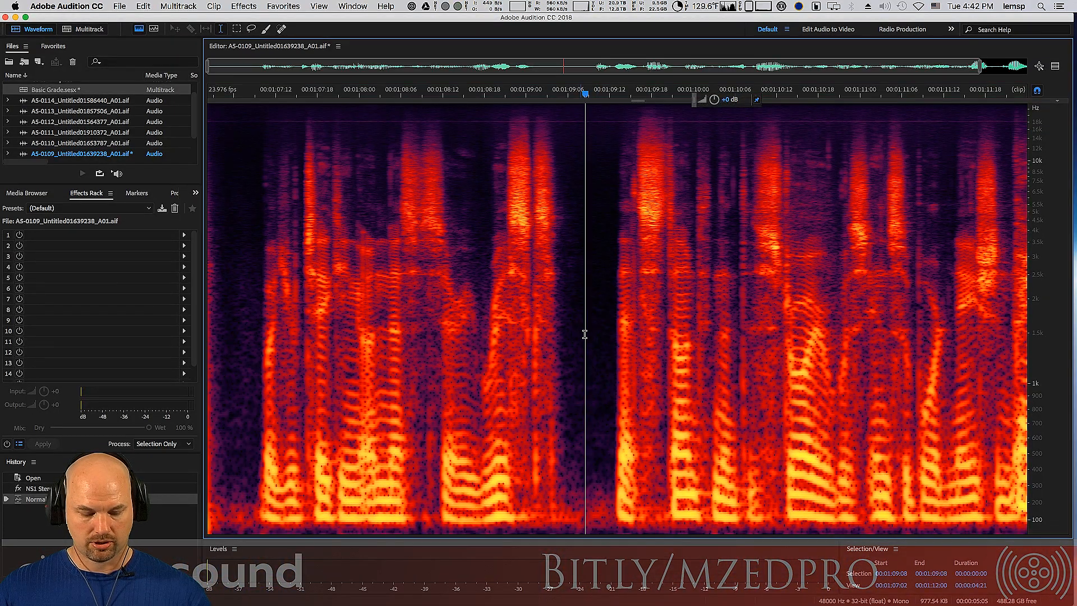
Return to the multitrack session and play the normalized Track 1 clip from 00:01:07:08
{"action": "key", "text": "0"}
{"action": "left_click", "coordinate": [680, 124]}
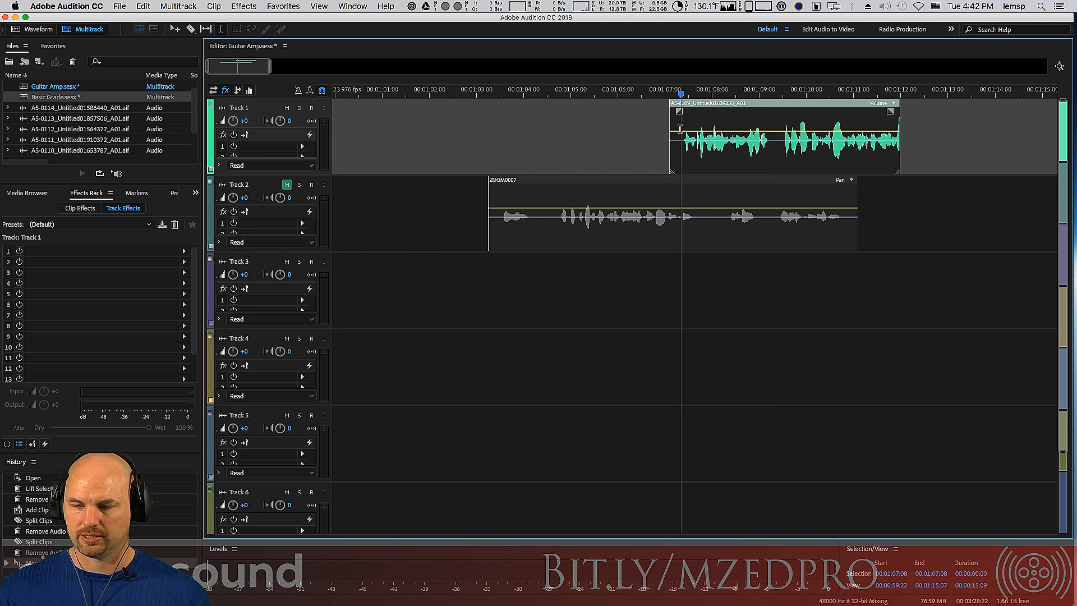
{"action": "key", "text": "space"}
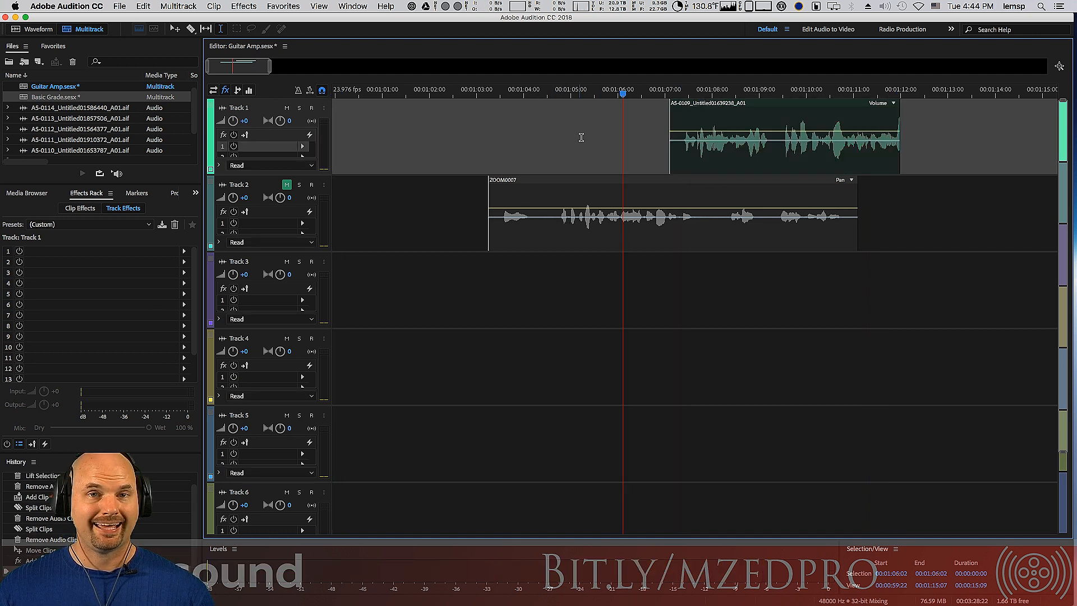
Select the time range 00:01:07:05 to 00:01:12:00 over the Track 1 clip and add the Waves Q10 Stereo equalizer to Track 1's first effect slot
{"action": "left_click", "coordinate": [677, 115]}
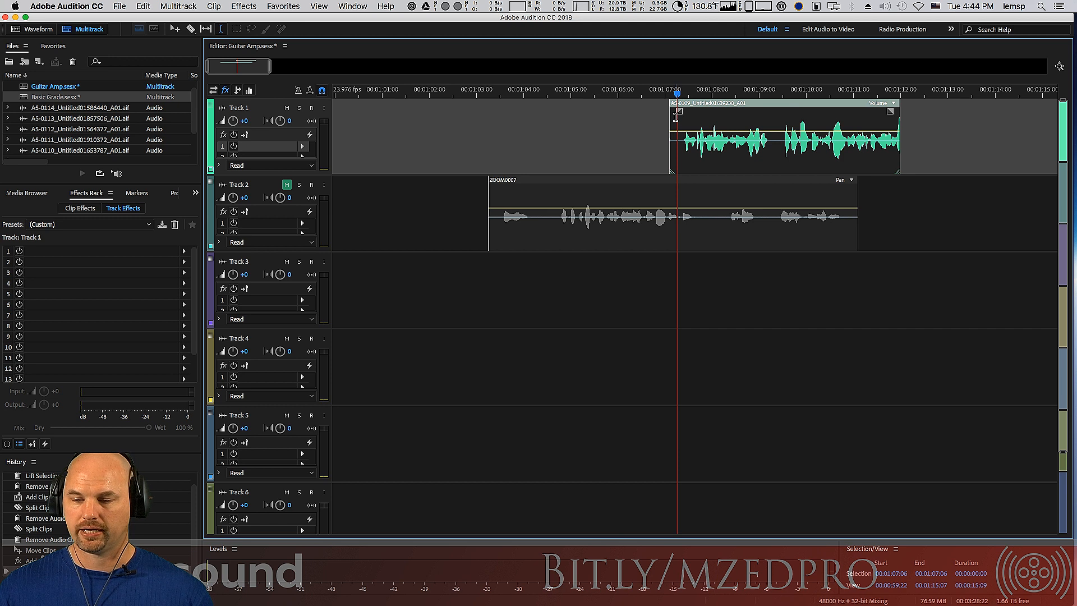
{"action": "left_click_drag", "start_coordinate": [677, 115], "coordinate": [902, 121]}
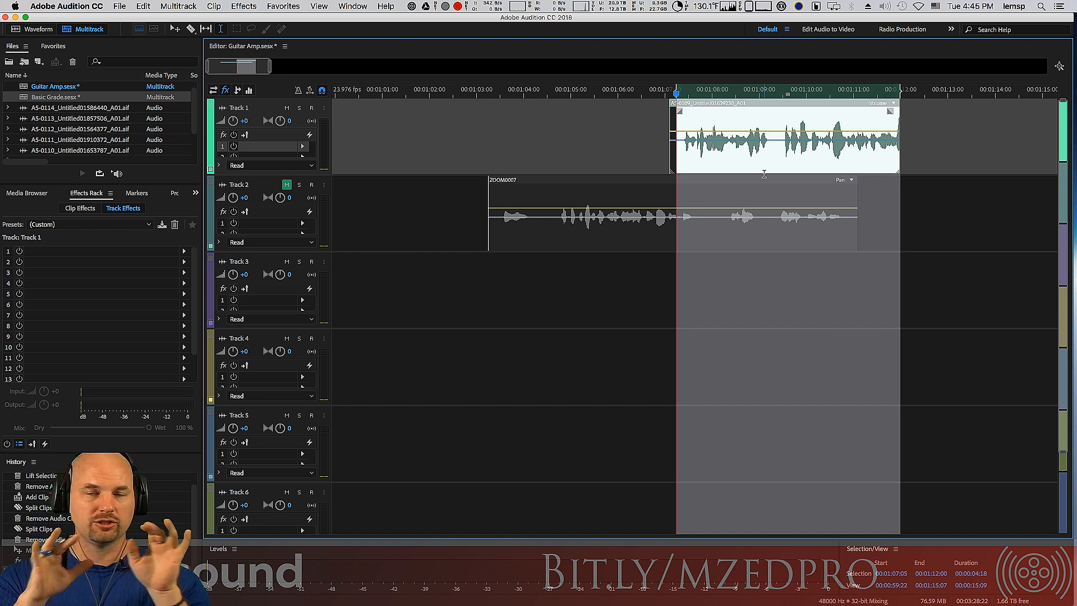
{"action": "left_click", "coordinate": [303, 148]}
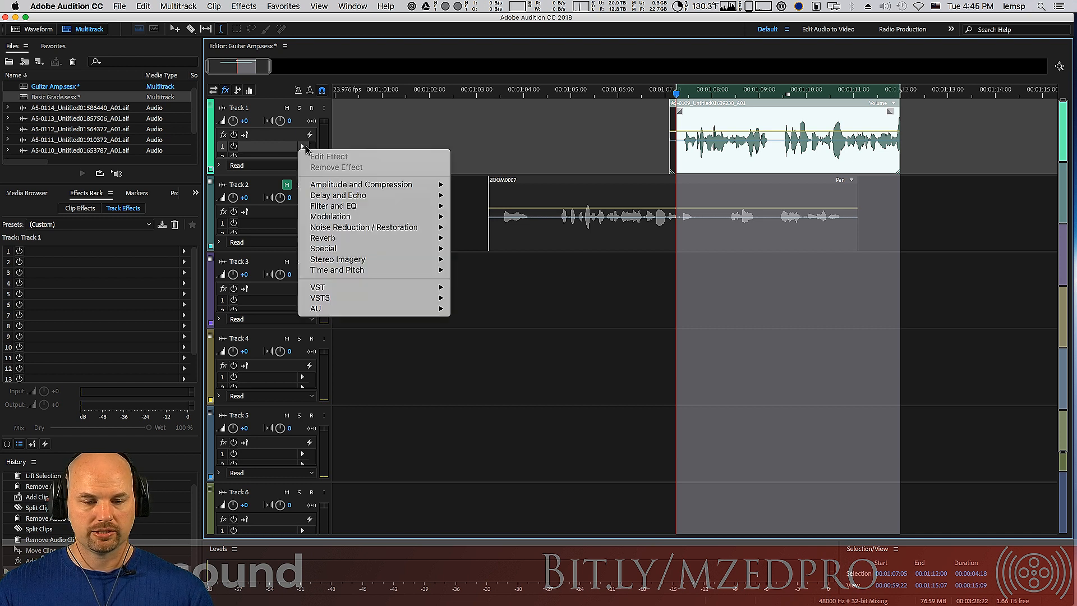
{"action": "mouse_move", "coordinate": [390, 299]}
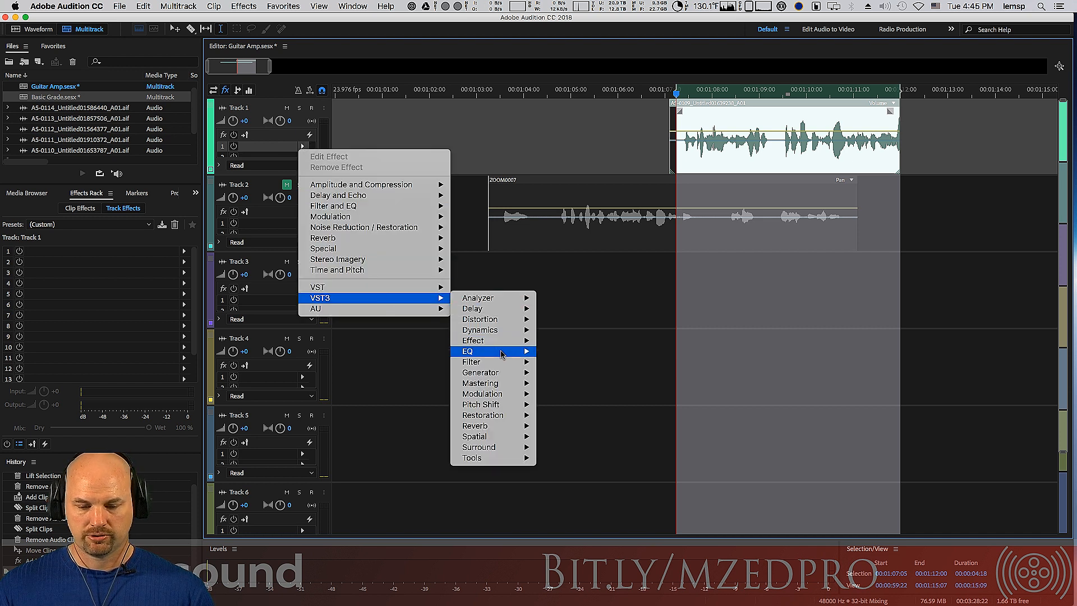
{"action": "mouse_move", "coordinate": [503, 352]}
{"action": "mouse_move", "coordinate": [599, 384]}
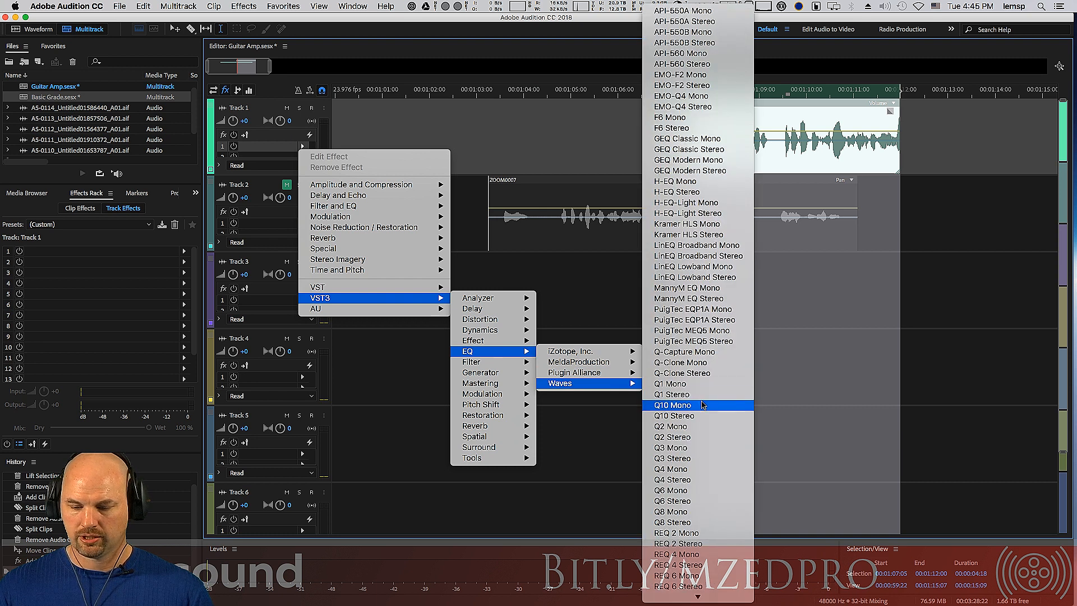
{"action": "left_click", "coordinate": [705, 418]}
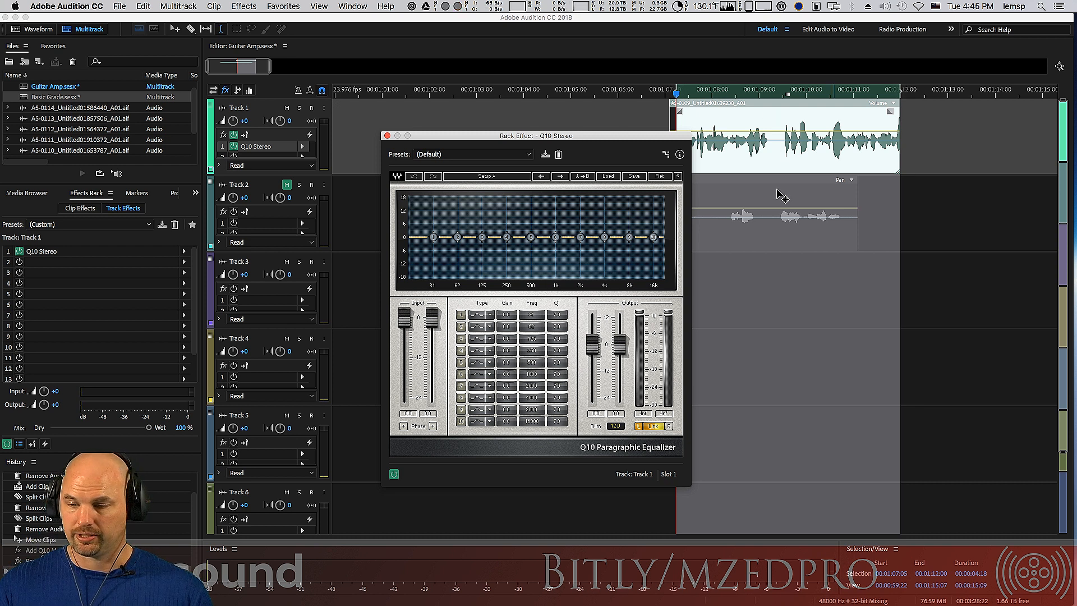
{"action": "left_click_drag", "start_coordinate": [581, 148], "coordinate": [552, 141]}
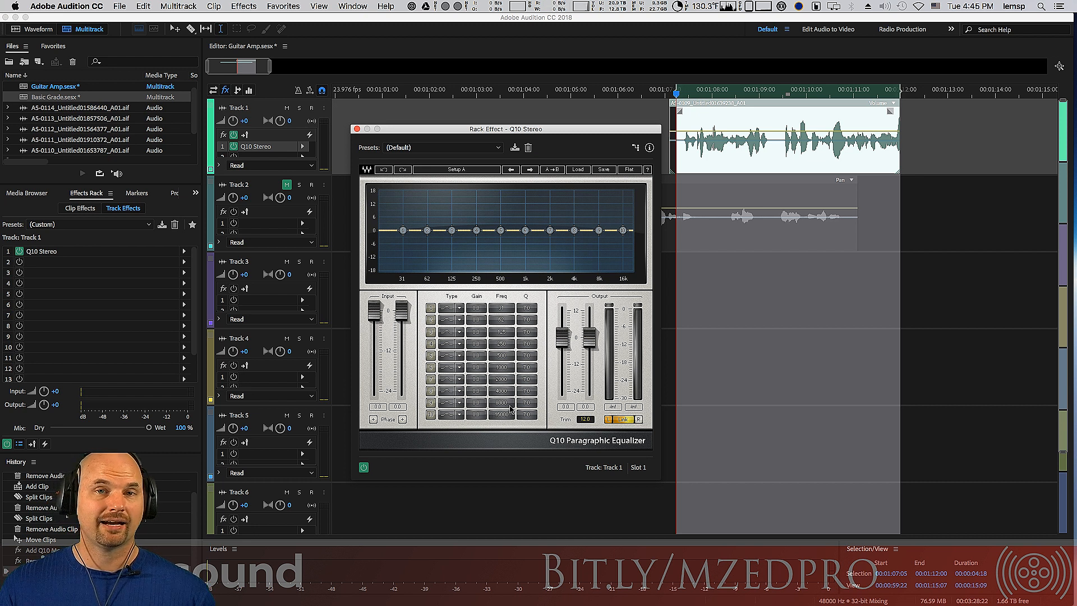
Set equalizer band 1 to a Hi Pass filter with a frequency of 100 Hz
{"action": "left_click", "coordinate": [502, 367]}
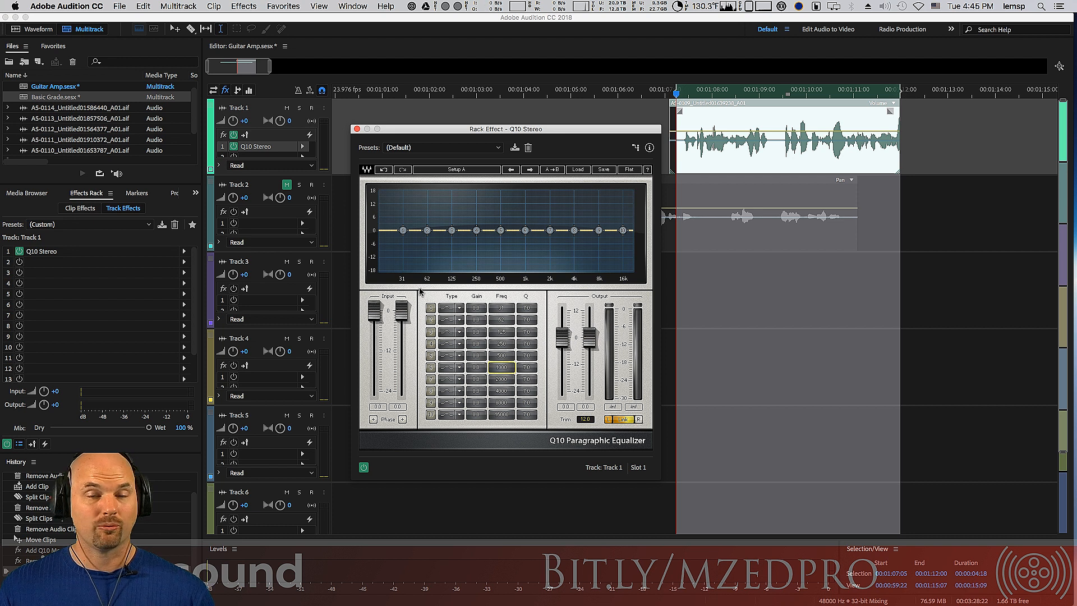
{"action": "left_click", "coordinate": [526, 378]}
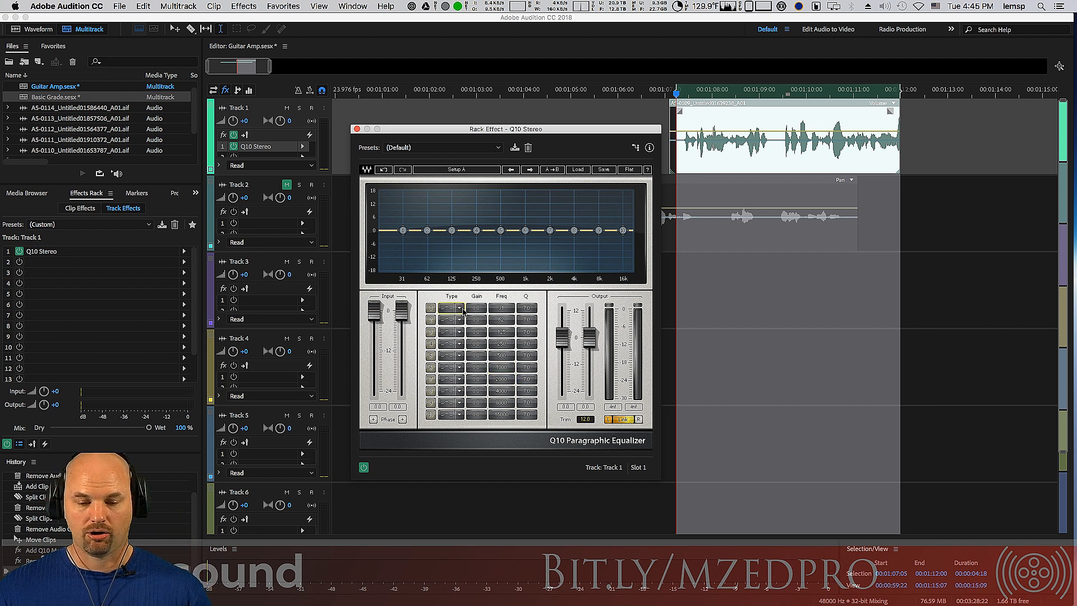
{"action": "left_click", "coordinate": [460, 308]}
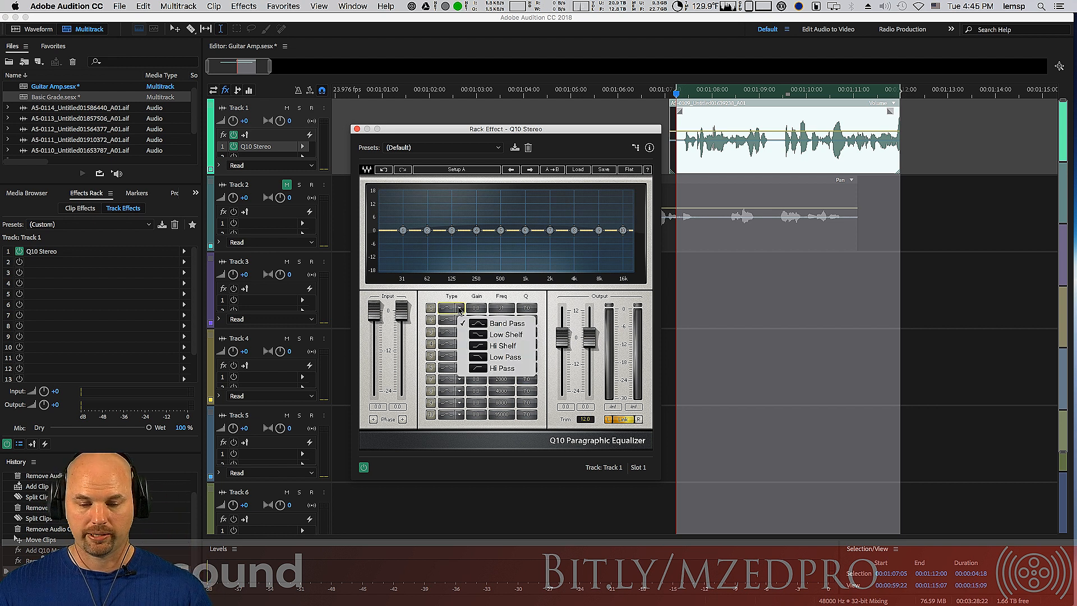
{"action": "left_click", "coordinate": [501, 368]}
{"action": "double_click", "coordinate": [501, 308]}
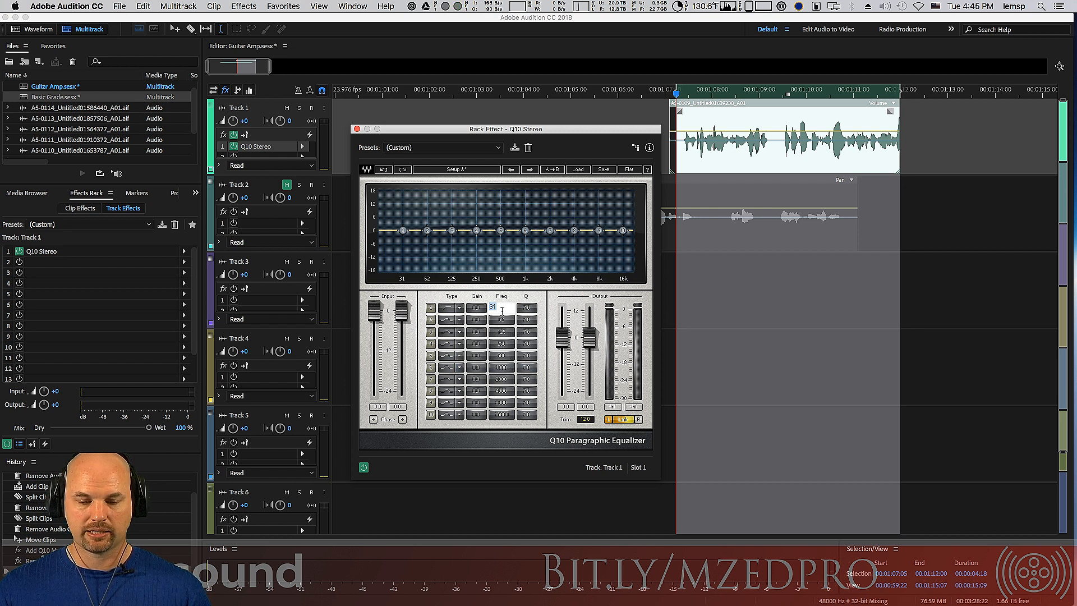
{"action": "type", "text": "100"}
{"action": "key", "text": "Return"}
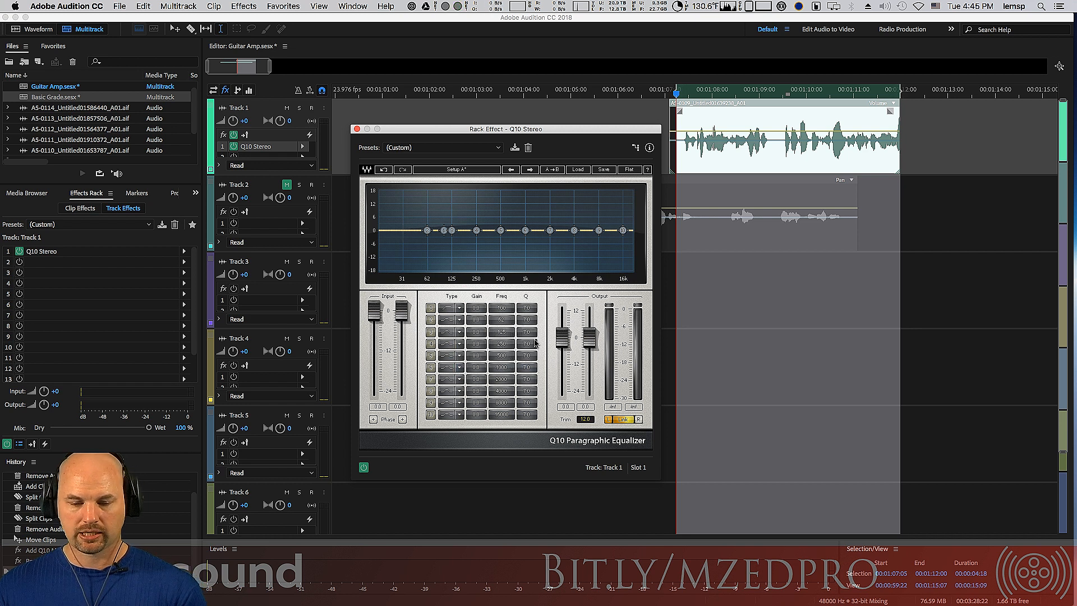
Enable all ten bands of the Q10 equalizer
{"action": "left_click", "coordinate": [429, 308]}
{"action": "left_click", "coordinate": [430, 320]}
{"action": "left_click", "coordinate": [431, 332]}
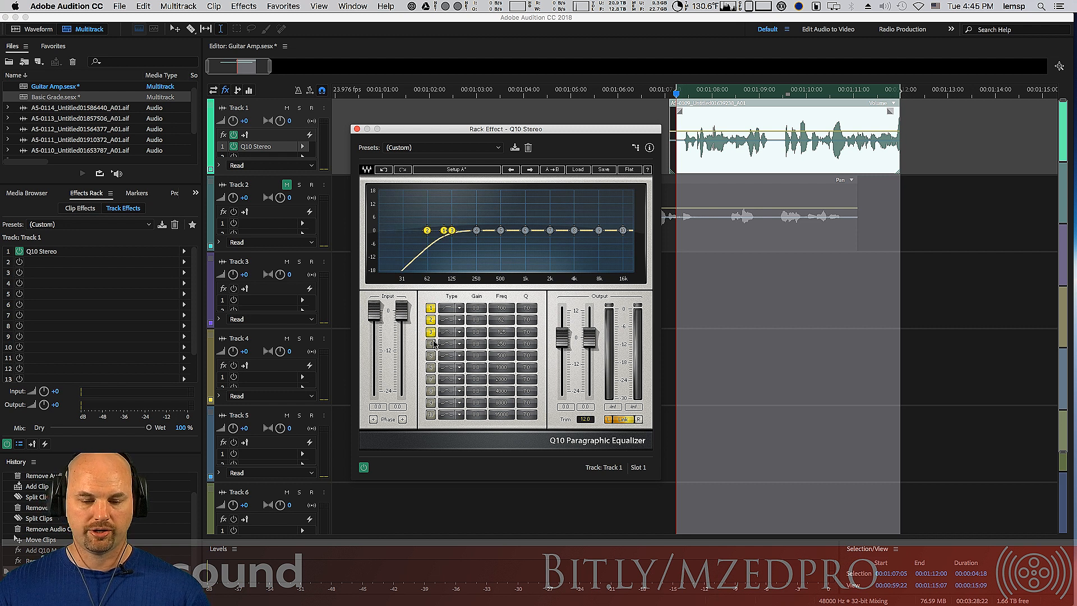
{"action": "left_click", "coordinate": [431, 367]}
{"action": "left_click", "coordinate": [431, 379]}
{"action": "left_click", "coordinate": [430, 402]}
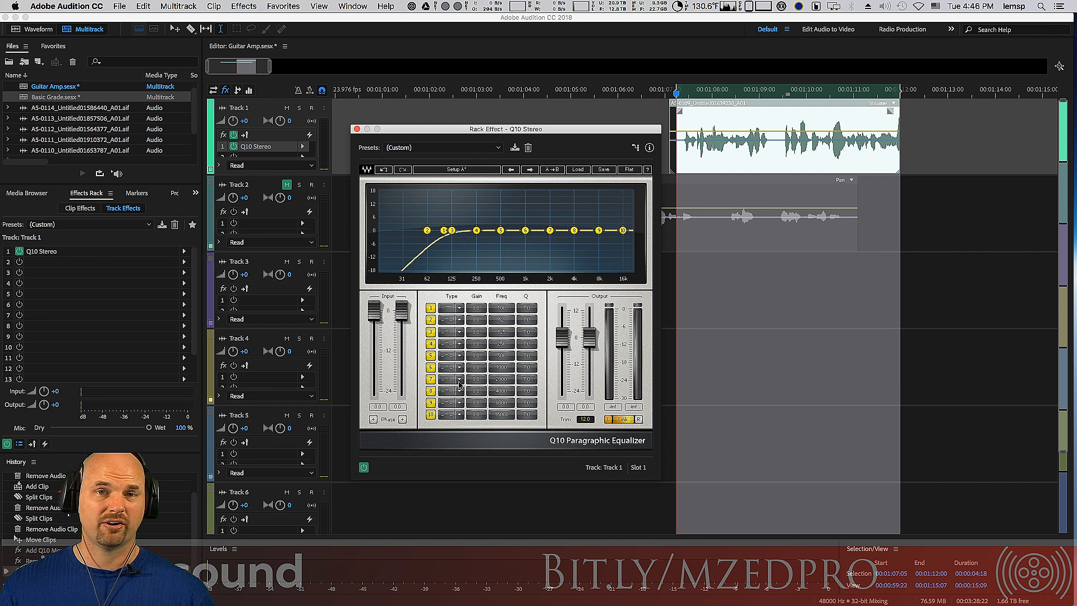
Play the selected Track 1 passage and compare the sound with band 1 off and on
{"action": "key", "text": "space"}
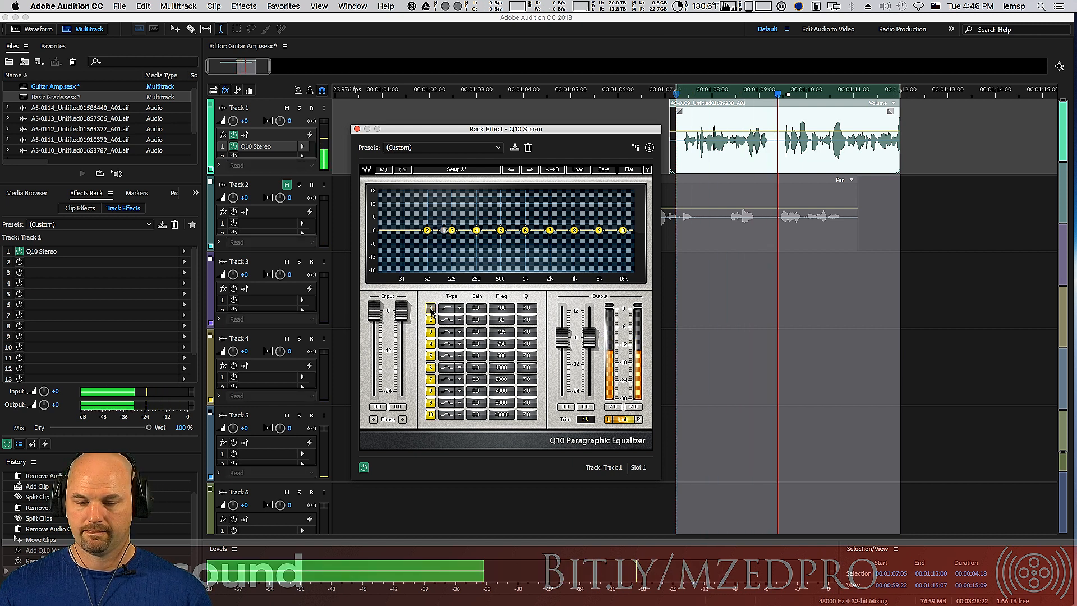
{"action": "key", "text": "space"}
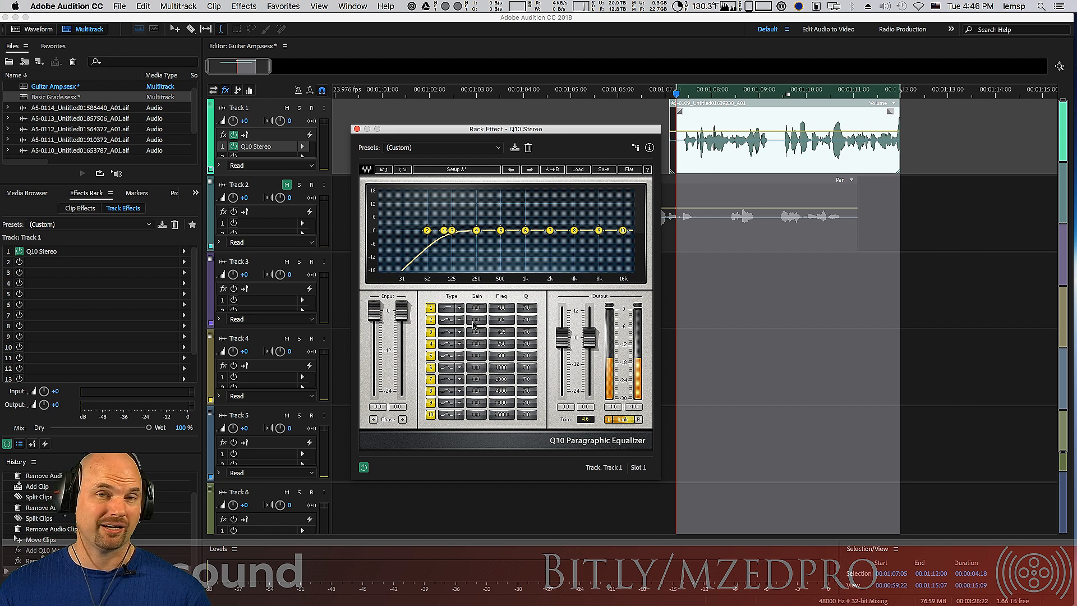
{"action": "left_click_drag", "start_coordinate": [523, 133], "coordinate": [506, 128]}
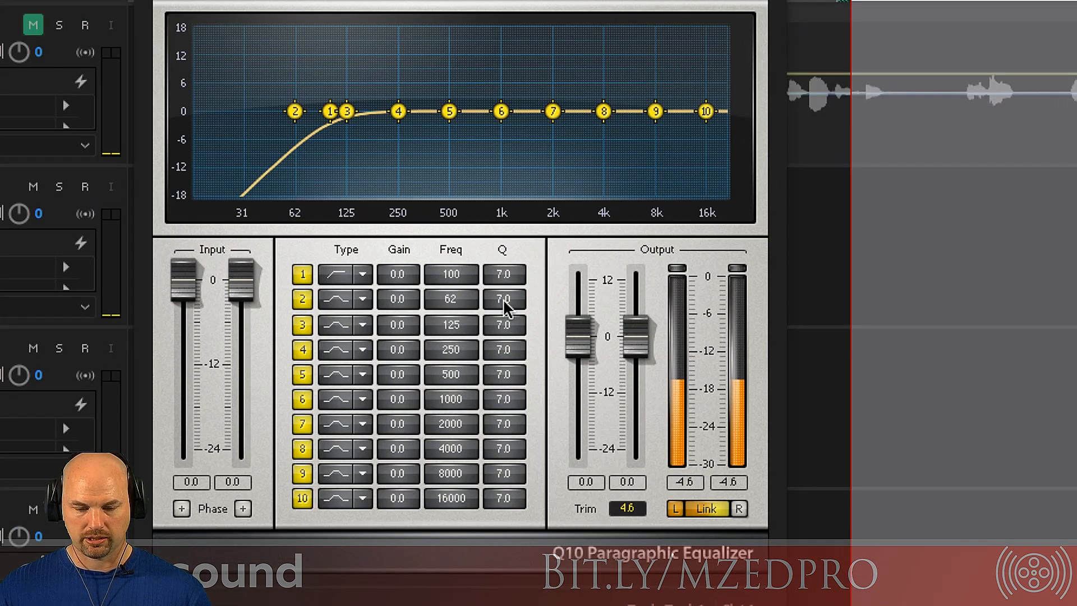
Boost band 2 to a gain of 18.0 at 104 Hz and narrow its Q to 40.7
{"action": "left_click", "coordinate": [504, 298]}
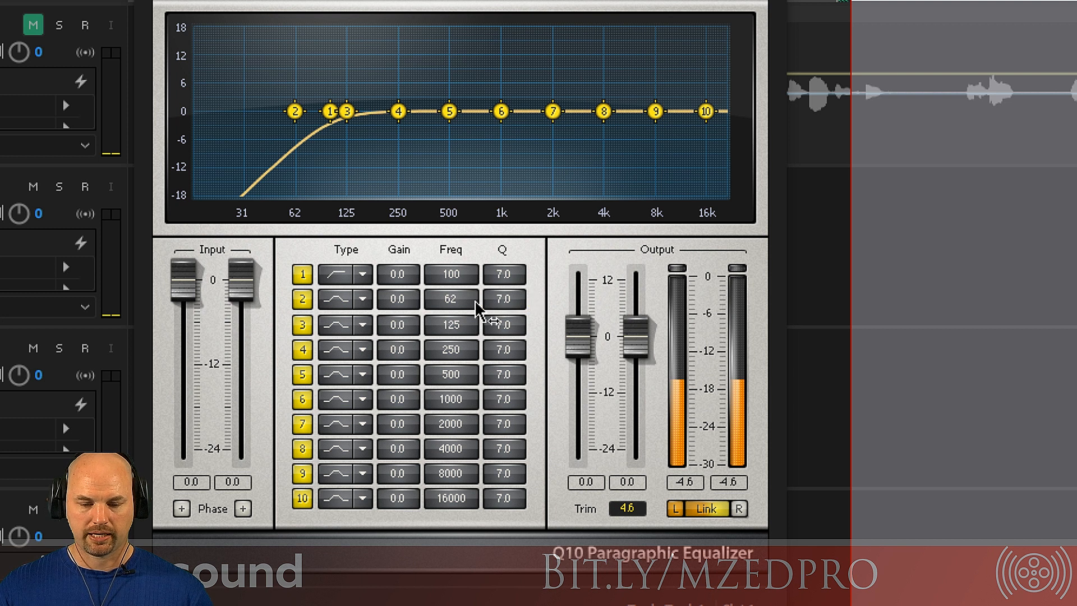
{"action": "left_click_drag", "start_coordinate": [404, 309], "coordinate": [422, 289]}
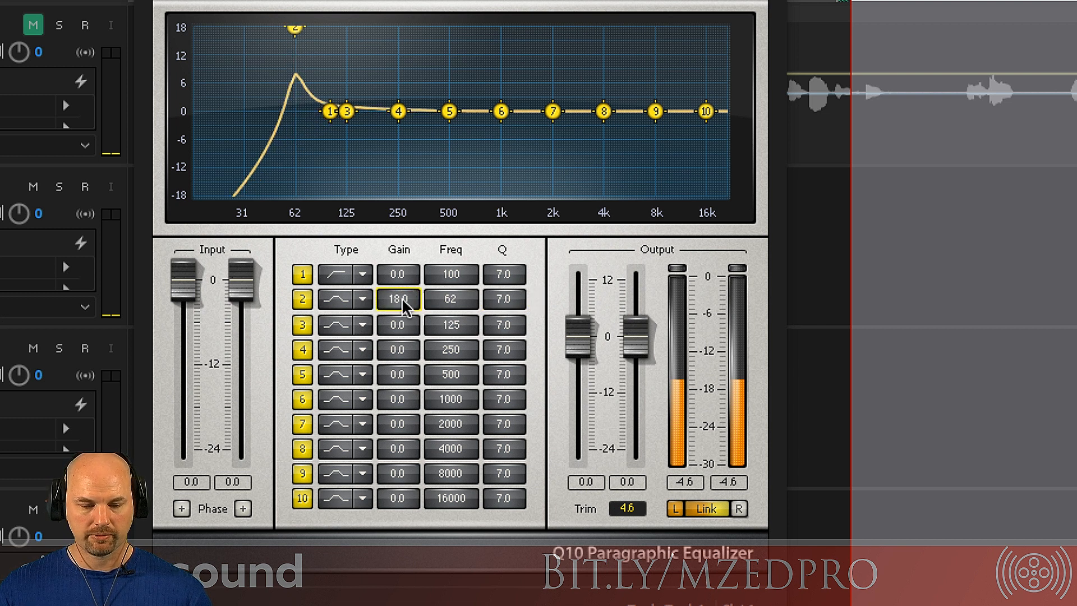
{"action": "mouse_move", "coordinate": [455, 298]}
{"action": "left_mouse_down"}
{"action": "mouse_move", "coordinate": [454, 274]}
{"action": "mouse_move", "coordinate": [454, 284]}
{"action": "left_mouse_up"}
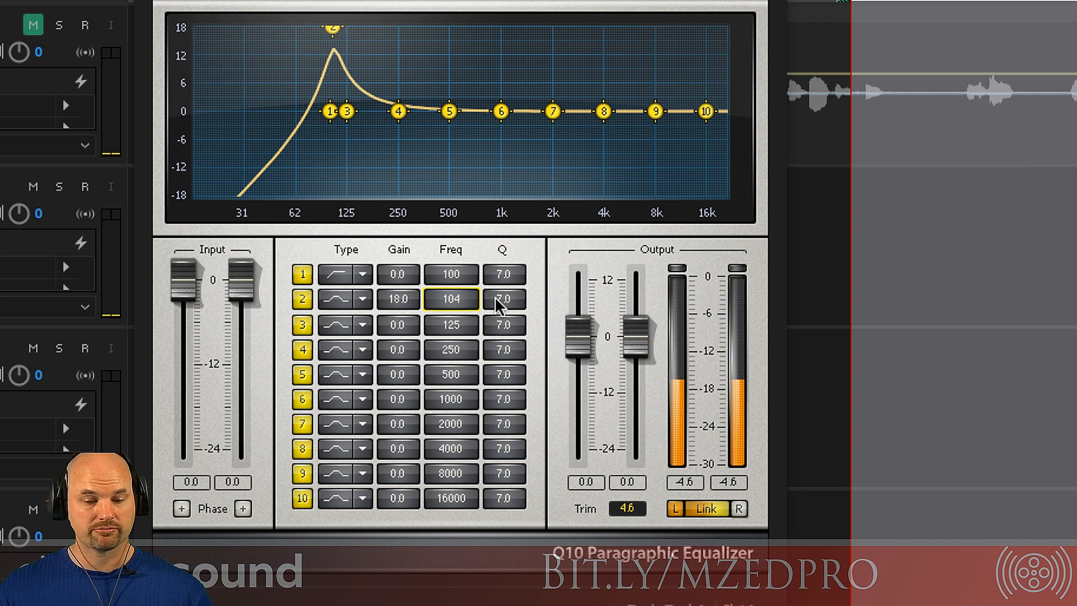
{"action": "mouse_move", "coordinate": [510, 303]}
{"action": "left_mouse_down"}
{"action": "mouse_move", "coordinate": [509, 281]}
{"action": "mouse_move", "coordinate": [509, 292]}
{"action": "left_mouse_up"}
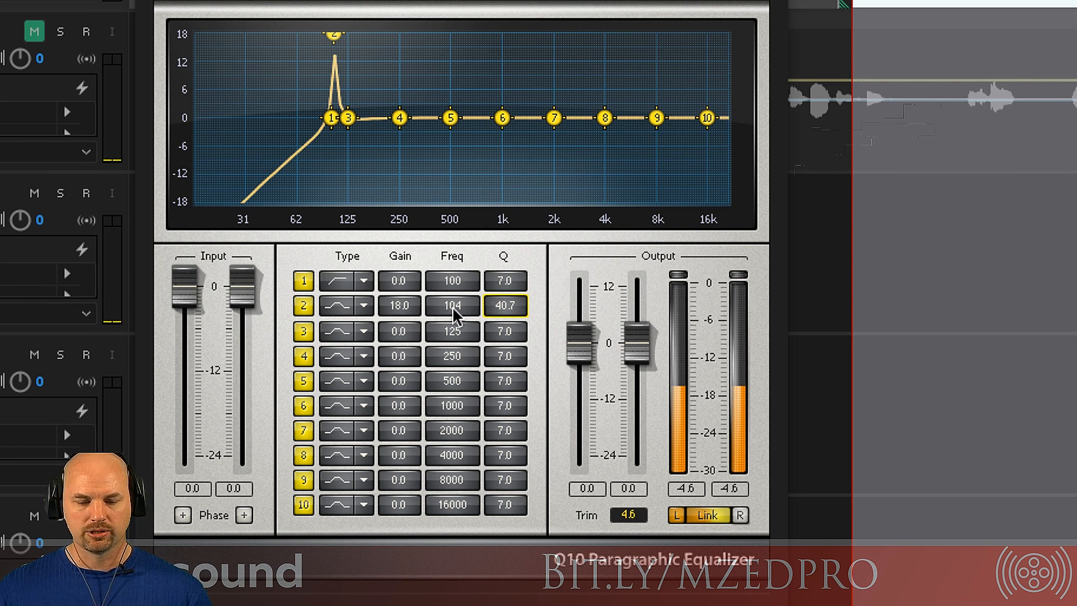
Sweep the boosted band 2 up to 916 Hz, and set its frequency back to 100 Hz
{"action": "left_click_drag", "start_coordinate": [453, 305], "coordinate": [453, 201]}
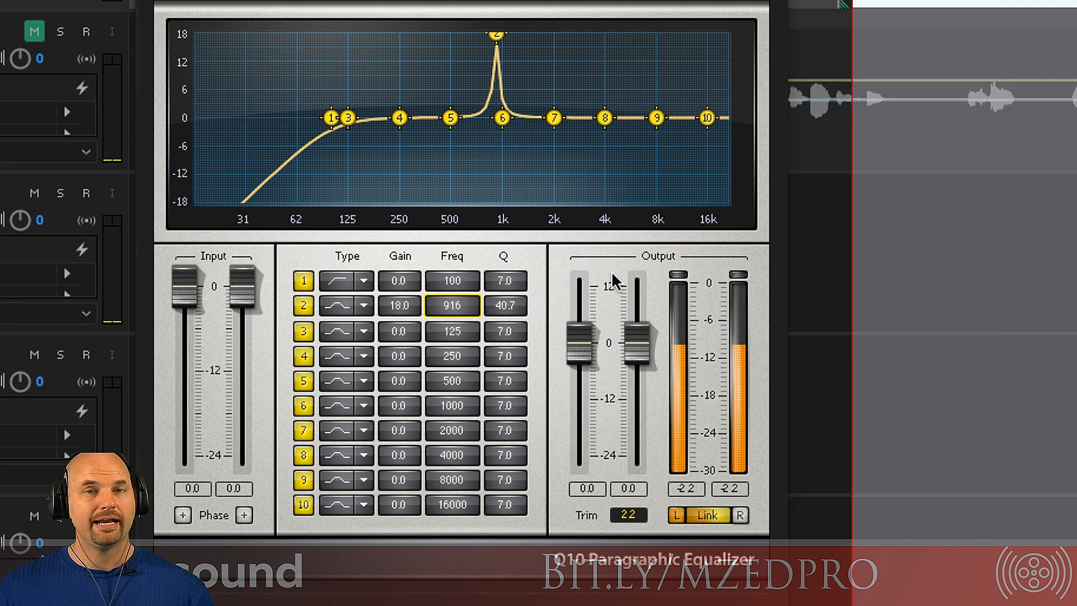
{"action": "left_click", "coordinate": [612, 273]}
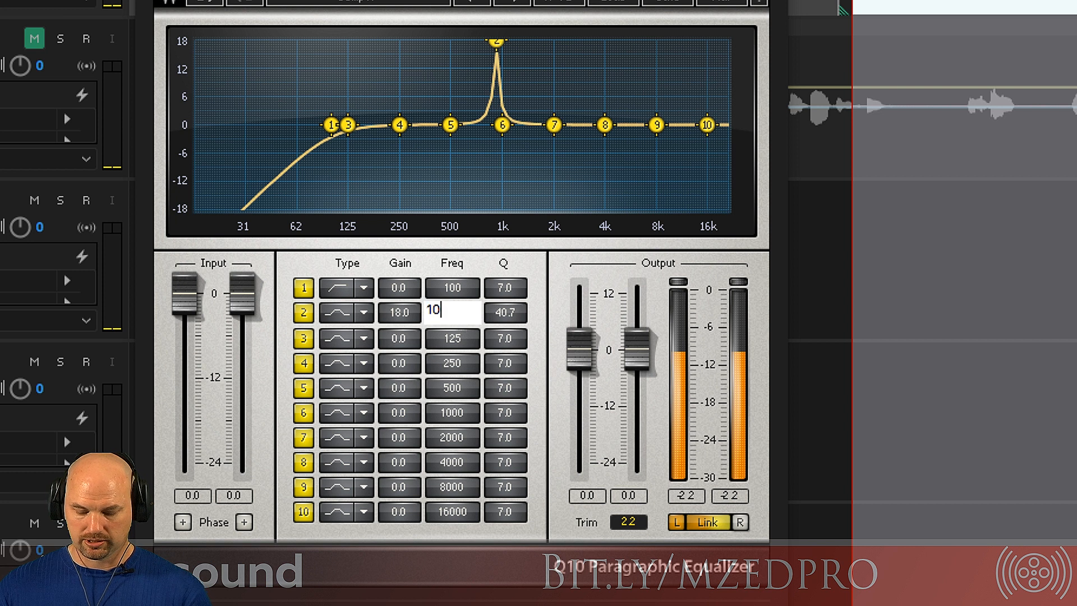
{"action": "type", "text": "0"}
{"action": "key", "text": "Return"}
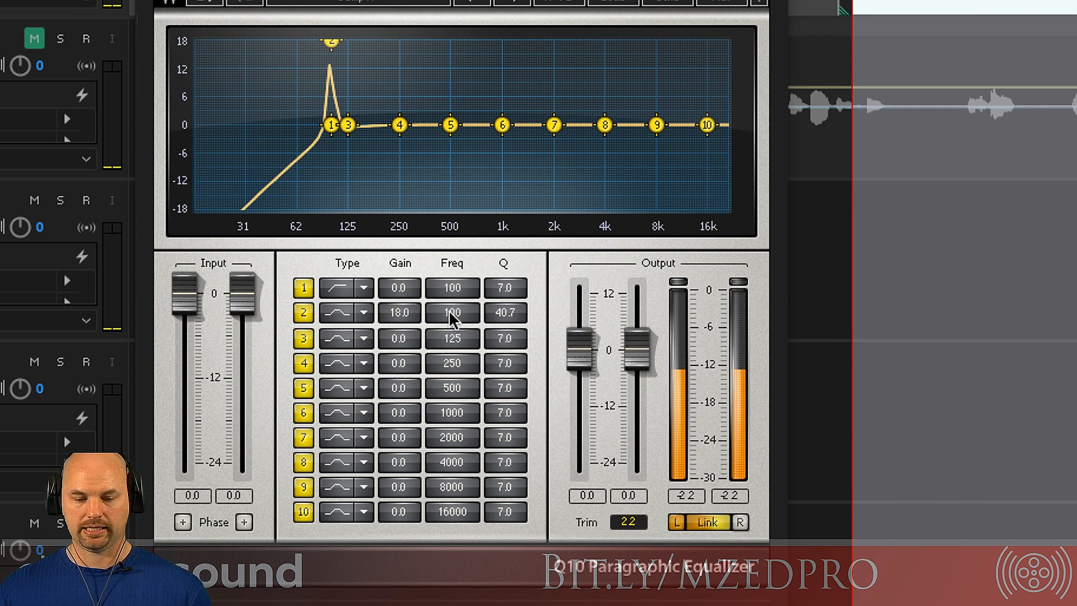
Sweep band 2 to 196 Hz and turn it into a cut with a gain of -9.9 and a Q of 18.4
{"action": "left_click_drag", "start_coordinate": [449, 312], "coordinate": [449, 268]}
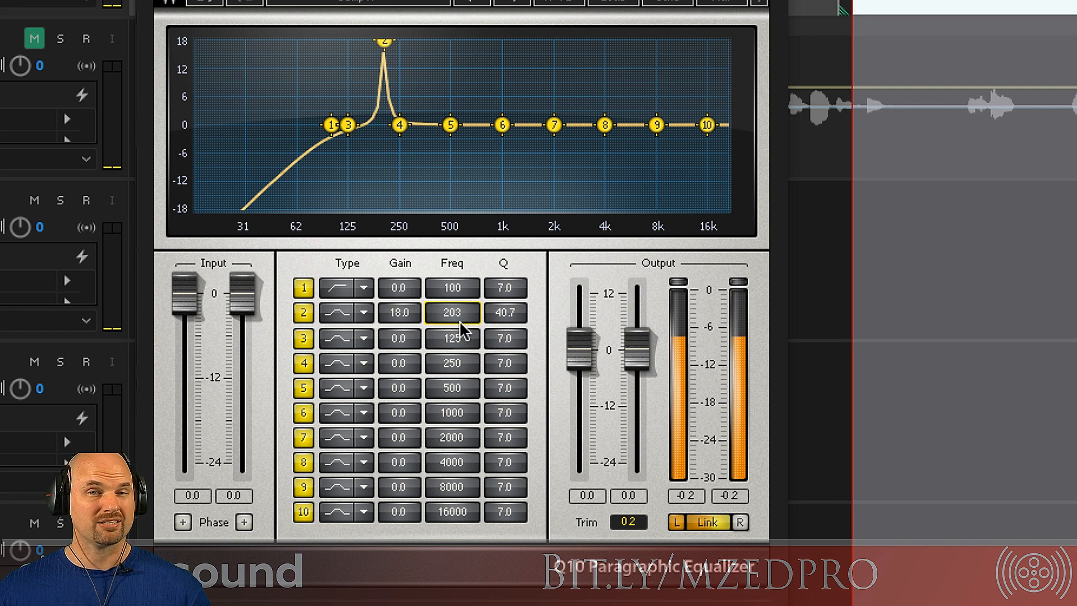
{"action": "left_click_drag", "start_coordinate": [450, 310], "coordinate": [506, 321]}
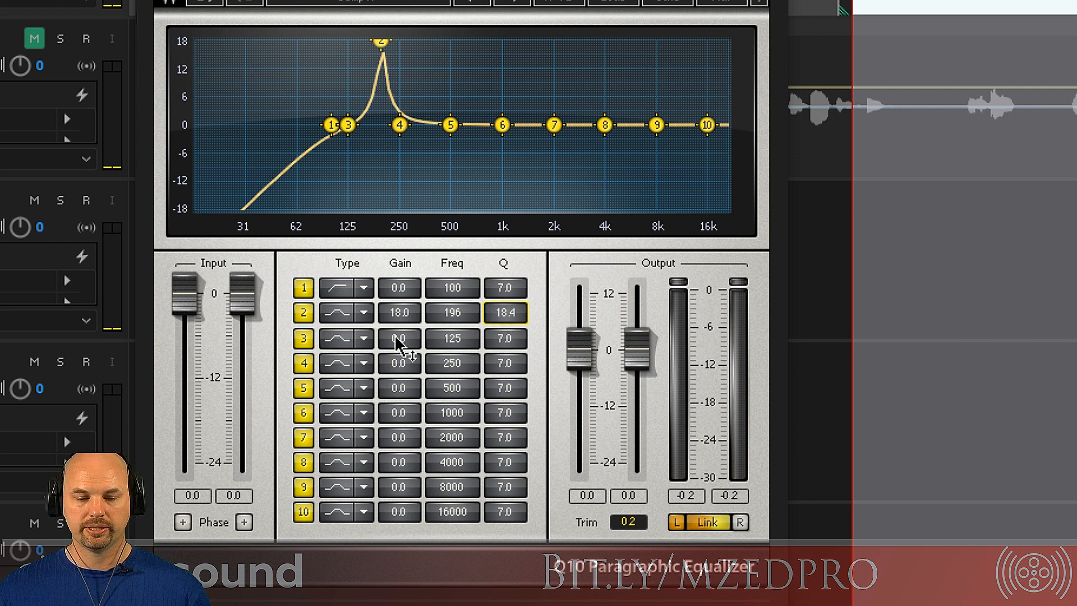
{"action": "left_click_drag", "start_coordinate": [399, 313], "coordinate": [399, 326]}
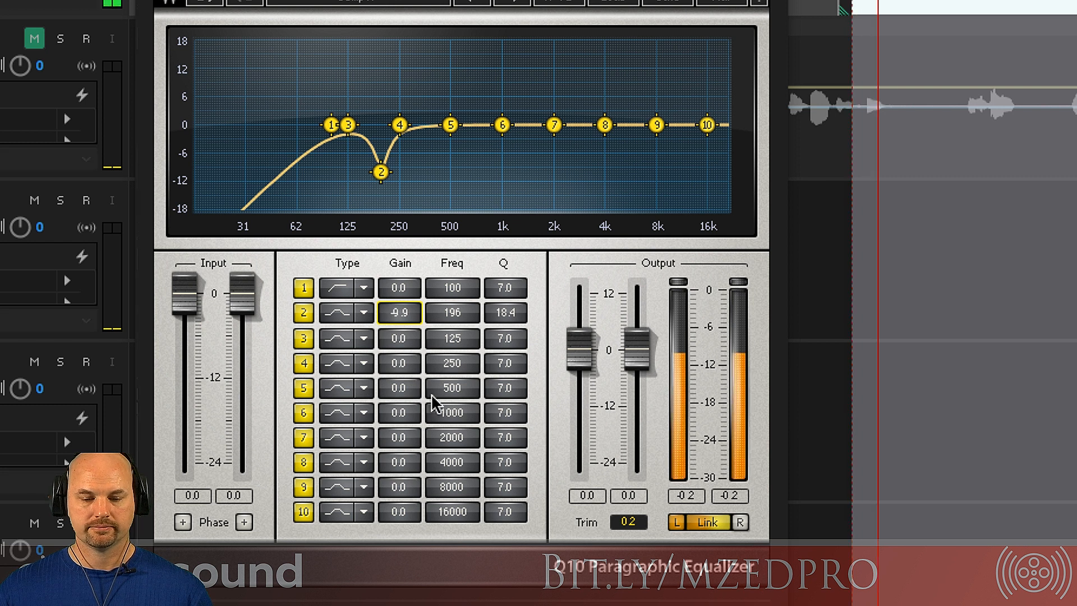
Set band 3 to a narrow boost at 195 Hz with a Q of 95 and a gain of 18
{"action": "left_click", "coordinate": [454, 344]}
{"action": "type", "text": "195"}
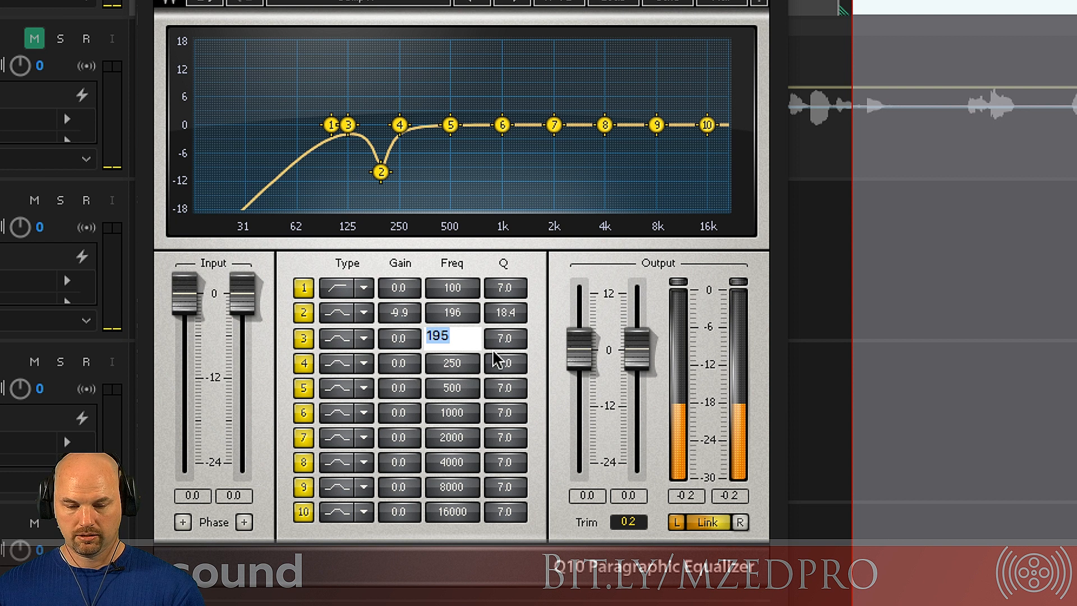
{"action": "left_click", "coordinate": [507, 340]}
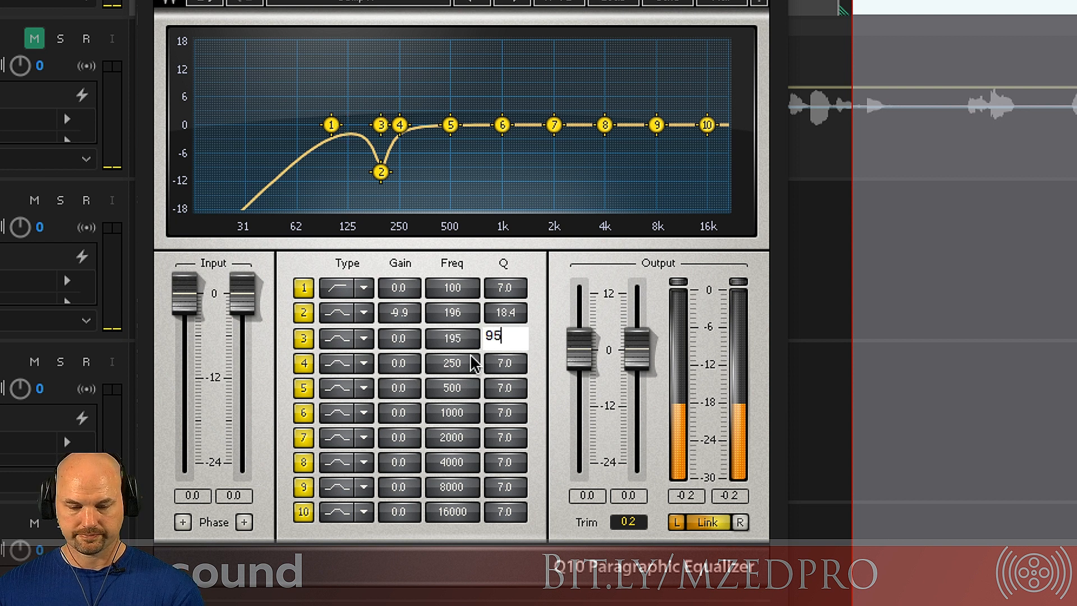
{"action": "key", "text": "Return"}
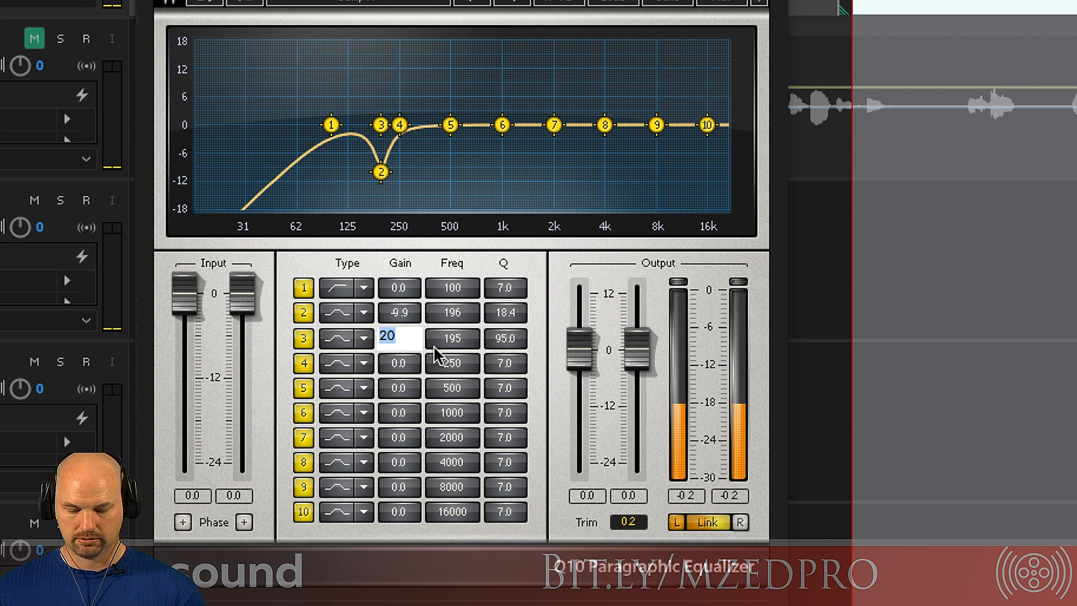
{"action": "type", "text": "18"}
{"action": "key", "text": "Return"}
Play the passage while sweeping band 3 to 274 Hz, and make it a cut with a Q of 15.4 and a gain of -8.5
{"action": "key", "text": "space"}
{"action": "left_click_drag", "start_coordinate": [455, 338], "coordinate": [455, 298]}
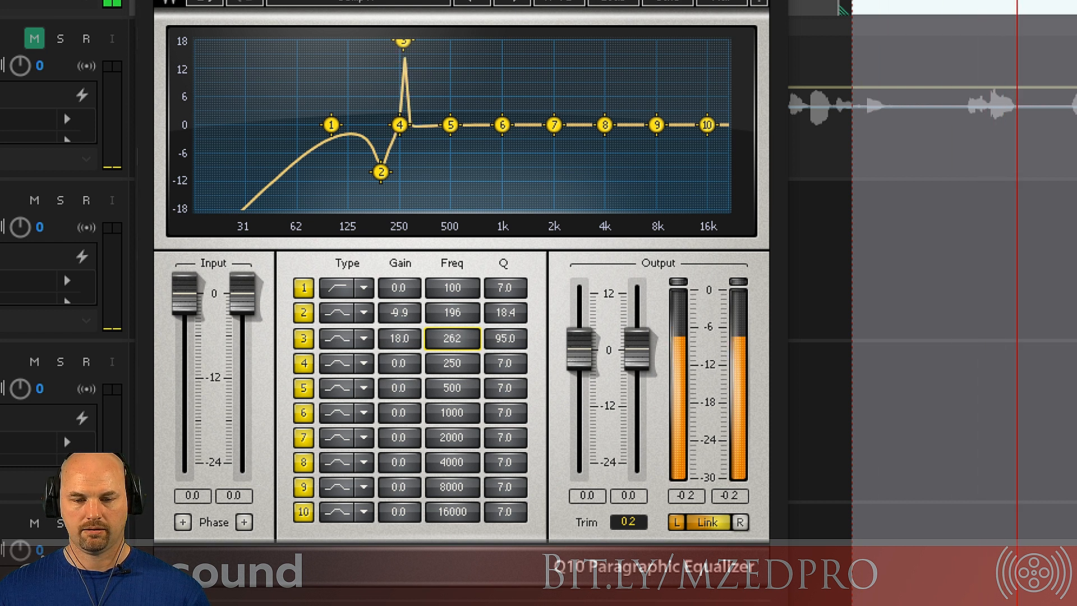
{"action": "left_click_drag", "start_coordinate": [455, 298], "coordinate": [455, 288]}
{"action": "left_click_drag", "start_coordinate": [507, 343], "coordinate": [507, 362]}
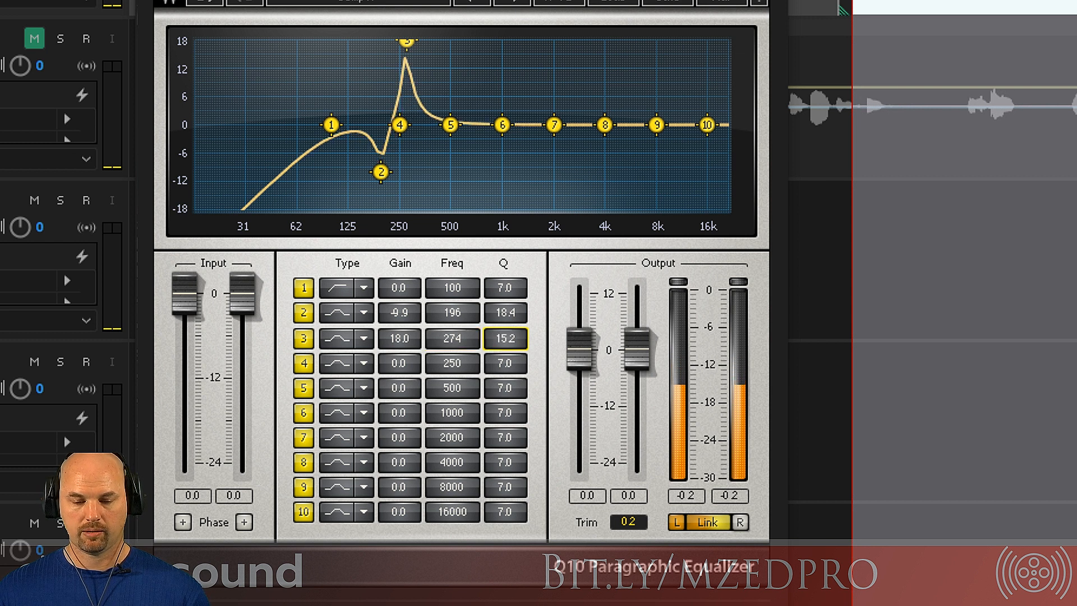
{"action": "left_click_drag", "start_coordinate": [399, 338], "coordinate": [422, 393]}
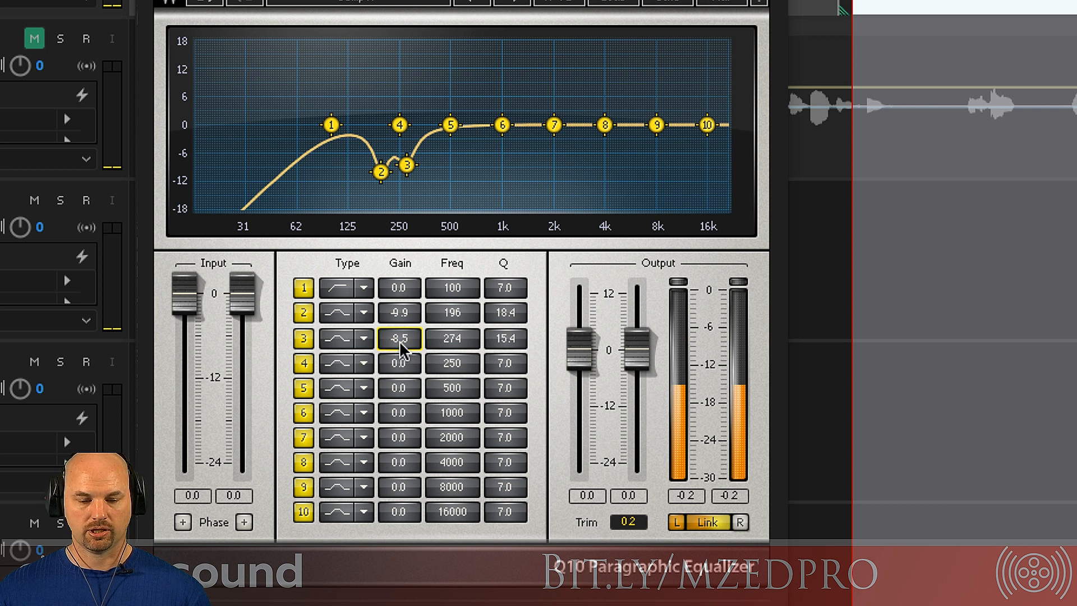
Set band 4 to a narrow boost at 280 Hz with a Q of 95 and a gain of 18
{"action": "double_click", "coordinate": [452, 360]}
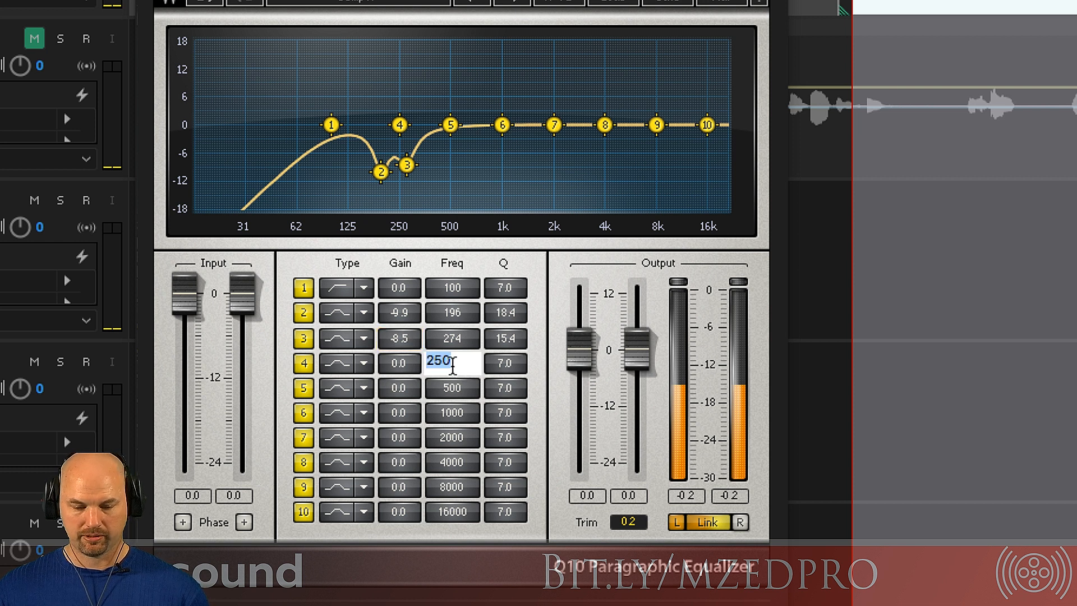
{"action": "type", "text": "280"}
{"action": "double_click", "coordinate": [508, 362]}
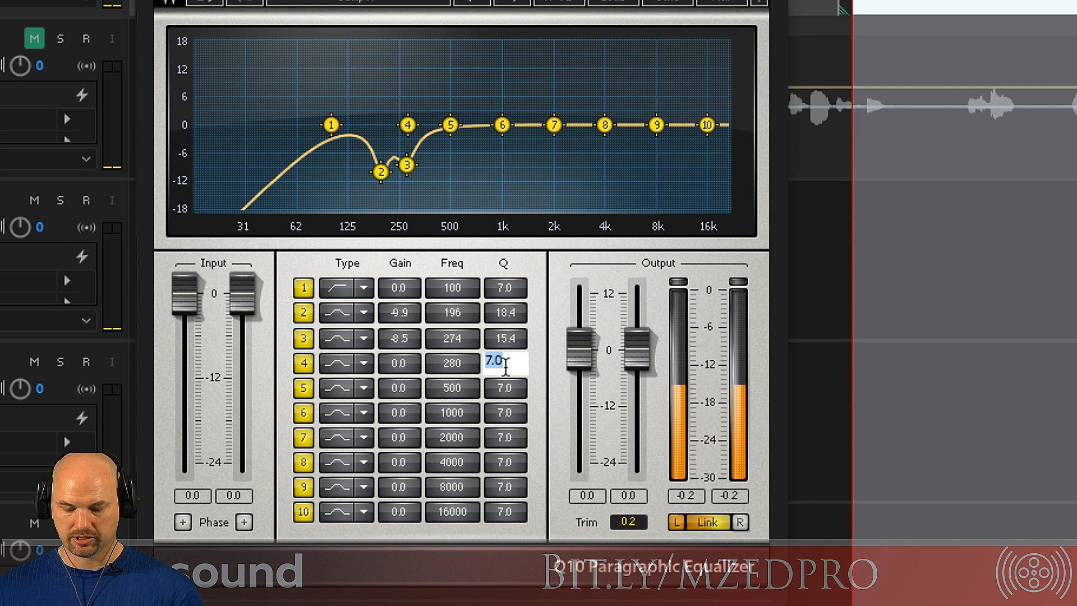
{"action": "type", "text": "95"}
{"action": "key", "text": "Return"}
{"action": "left_click", "coordinate": [412, 366]}
{"action": "type", "text": "18"}
{"action": "key", "text": "Return"}
Play the passage while sweeping band 4 to 328 Hz, and make it a cut with a Q of 26.0 and a gain of -6.9
{"action": "key", "text": "space"}
{"action": "mouse_move", "coordinate": [455, 363]}
{"action": "left_mouse_down"}
{"action": "mouse_move", "coordinate": [455, 338]}
{"action": "mouse_move", "coordinate": [455, 355]}
{"action": "left_mouse_up"}
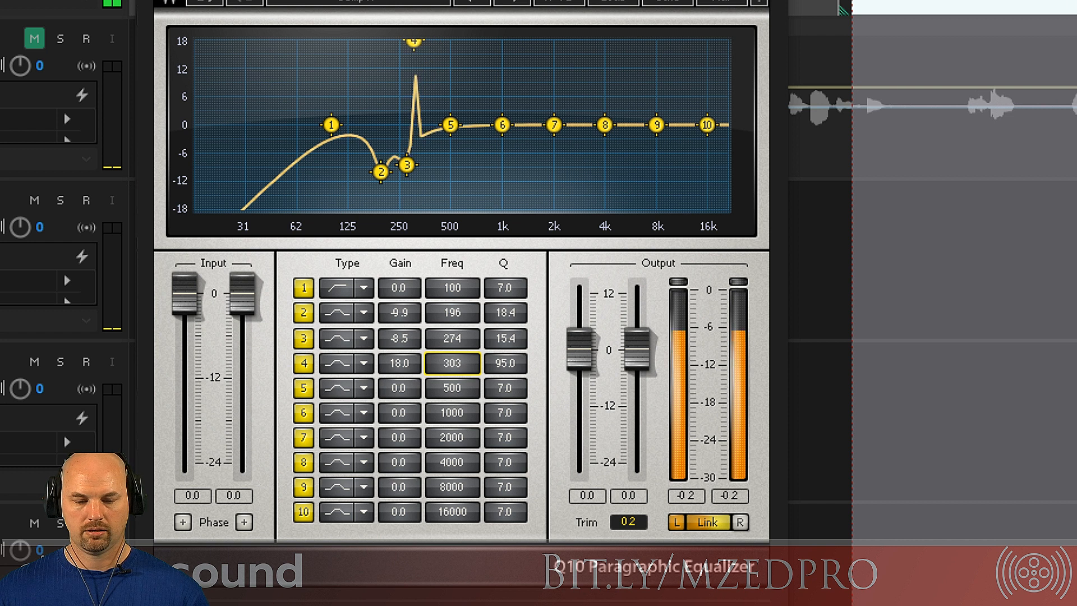
{"action": "left_click_drag", "start_coordinate": [455, 355], "coordinate": [505, 338]}
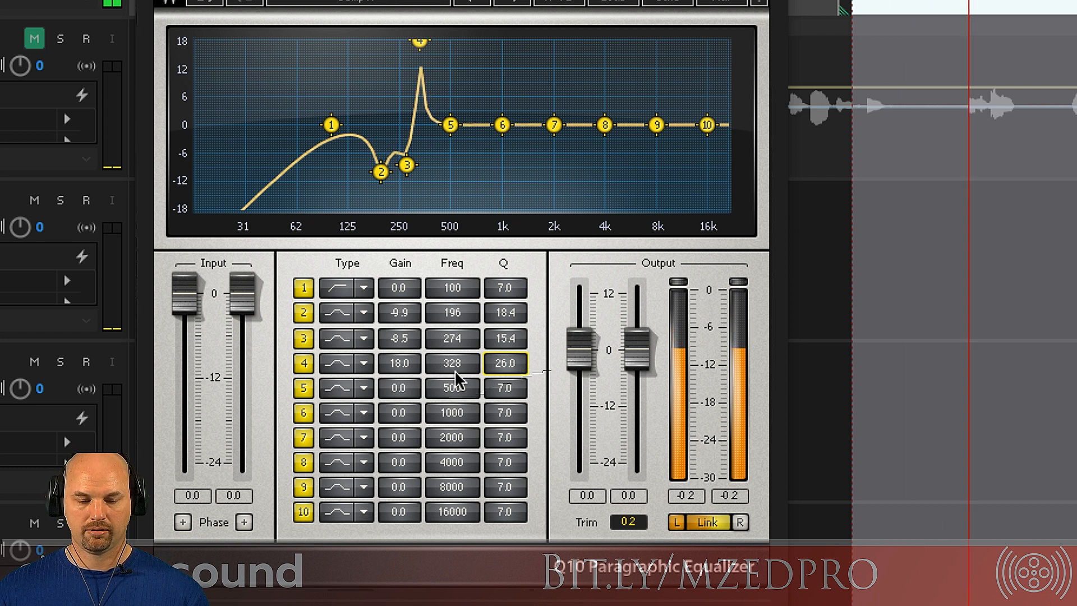
{"action": "left_click_drag", "start_coordinate": [401, 363], "coordinate": [401, 368]}
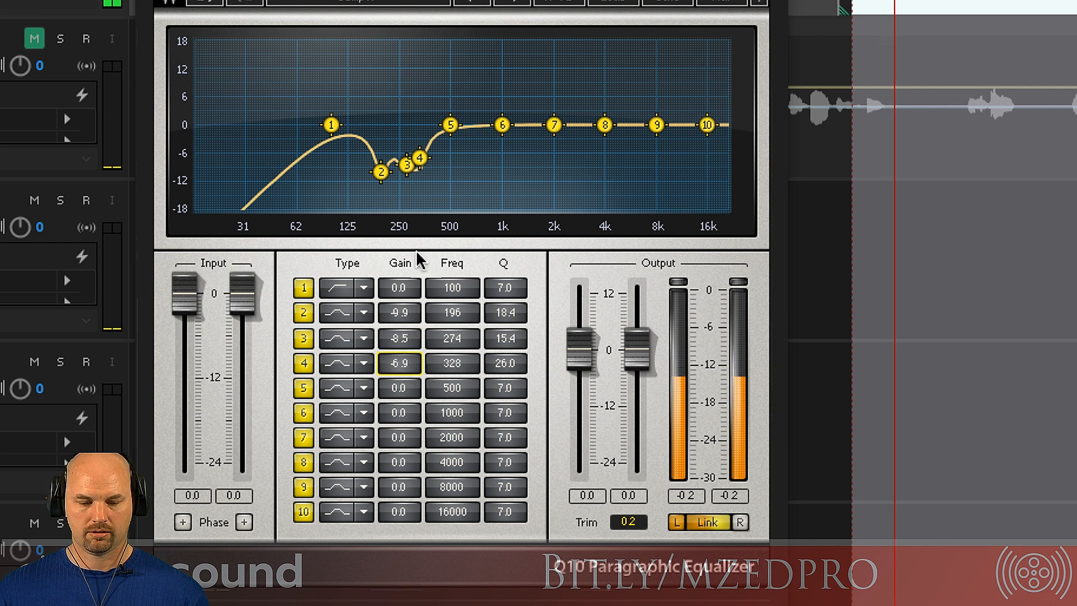
Set band 5 to a narrow boost at 350 Hz with a Q of 95 and a gain of 18
{"action": "left_click", "coordinate": [452, 388]}
{"action": "type", "text": "350"}
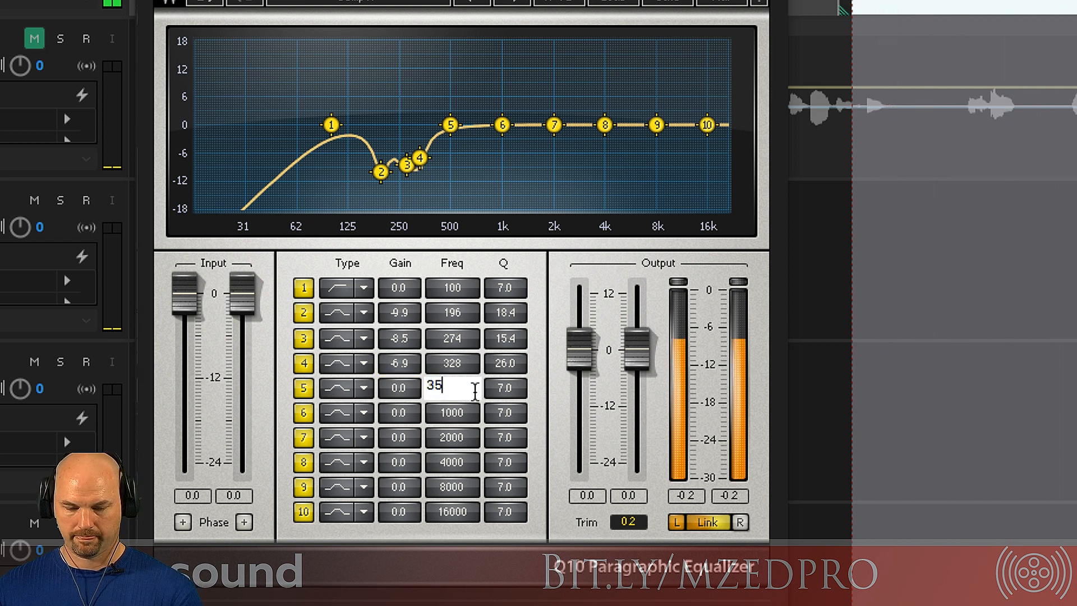
{"action": "key", "text": "Return"}
{"action": "left_click", "coordinate": [501, 386]}
{"action": "type", "text": "95"}
{"action": "key", "text": "Return"}
{"action": "left_click", "coordinate": [407, 387]}
{"action": "type", "text": "18"}
{"action": "key", "text": "Return"}
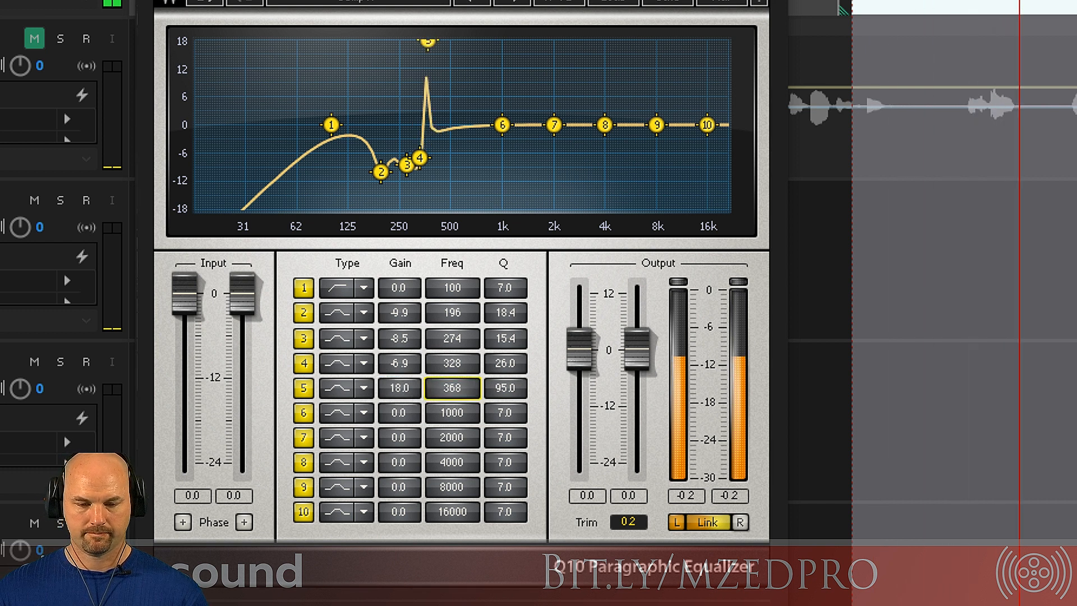
Sweep band 5 to 502 Hz and turn it into a cut with a Q of 18.3 and a gain of -10
{"action": "left_click_drag", "start_coordinate": [437, 395], "coordinate": [498, 534]}
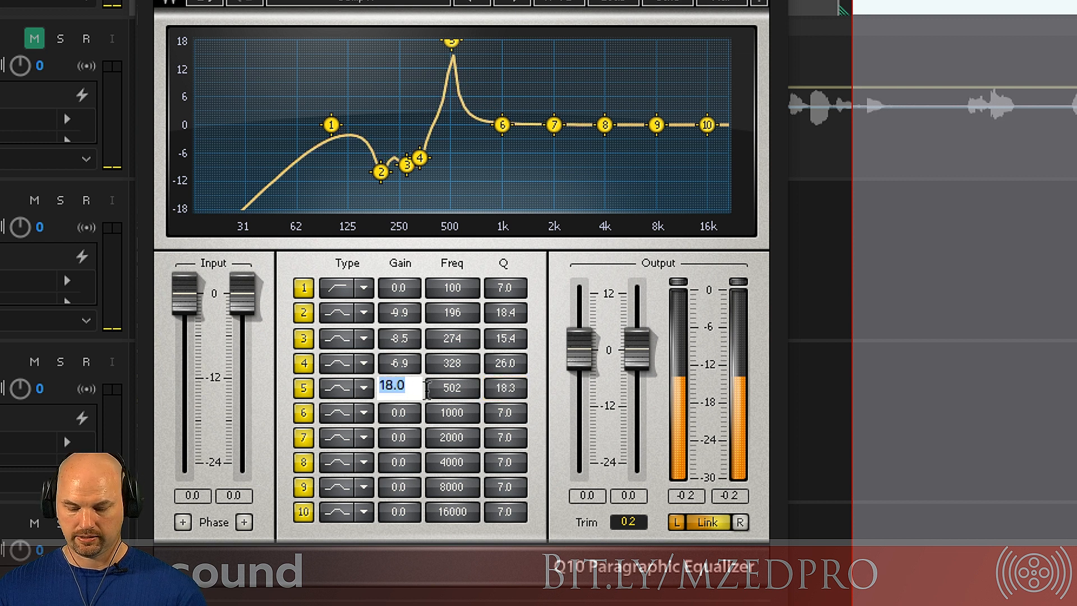
{"action": "type", "text": "-10"}
{"action": "key", "text": "Return"}
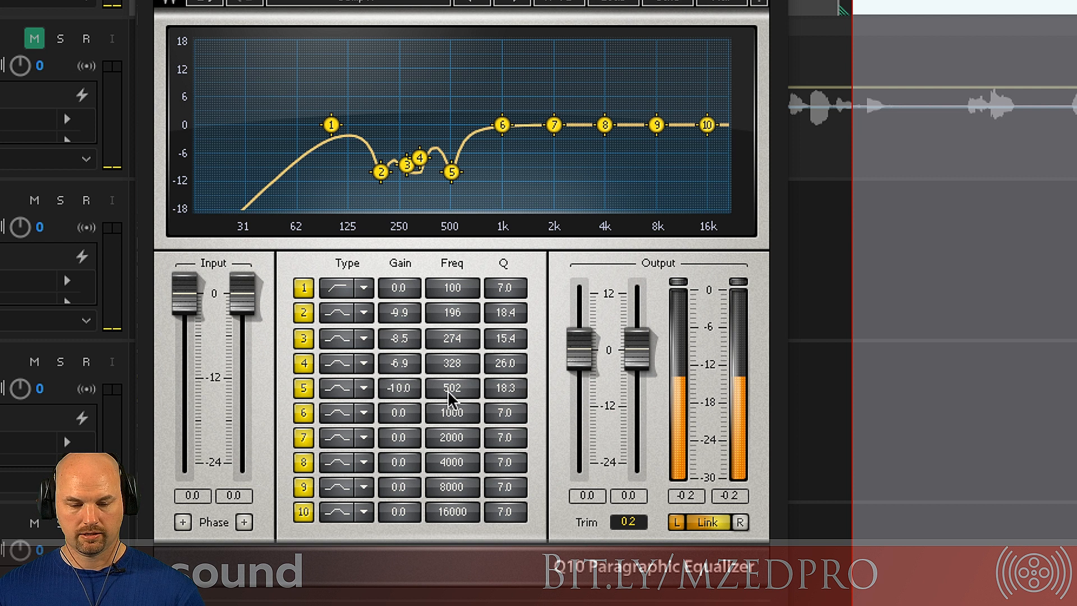
Play back the passage, then set band 6 to a narrow boost at 525 Hz with a Q of 95 and a gain of 18
{"action": "key", "text": "space"}
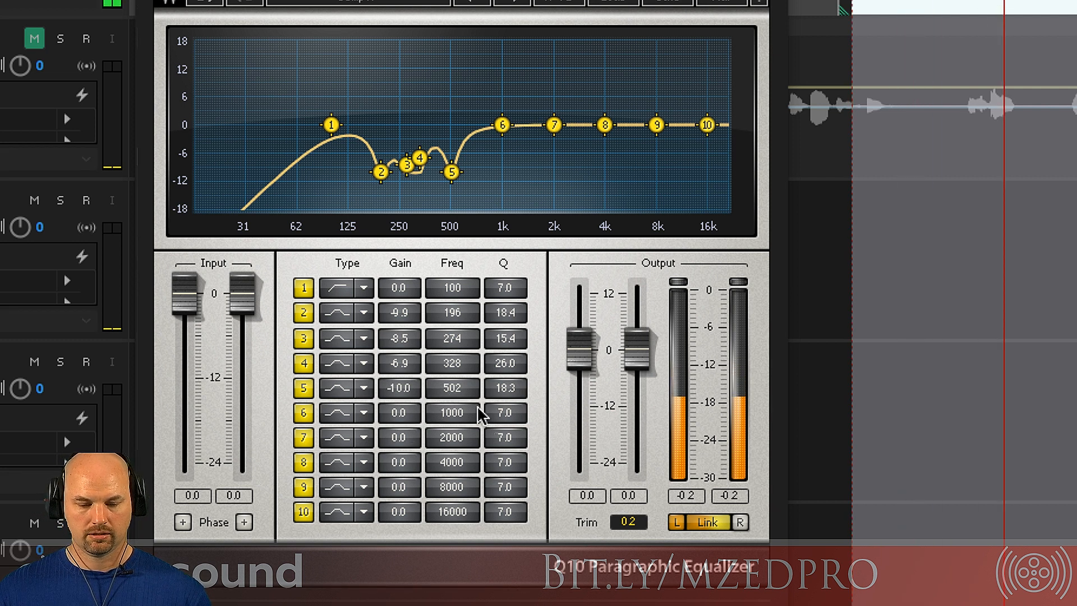
{"action": "key", "text": "space"}
{"action": "left_click", "coordinate": [505, 413]}
{"action": "type", "text": "95"}
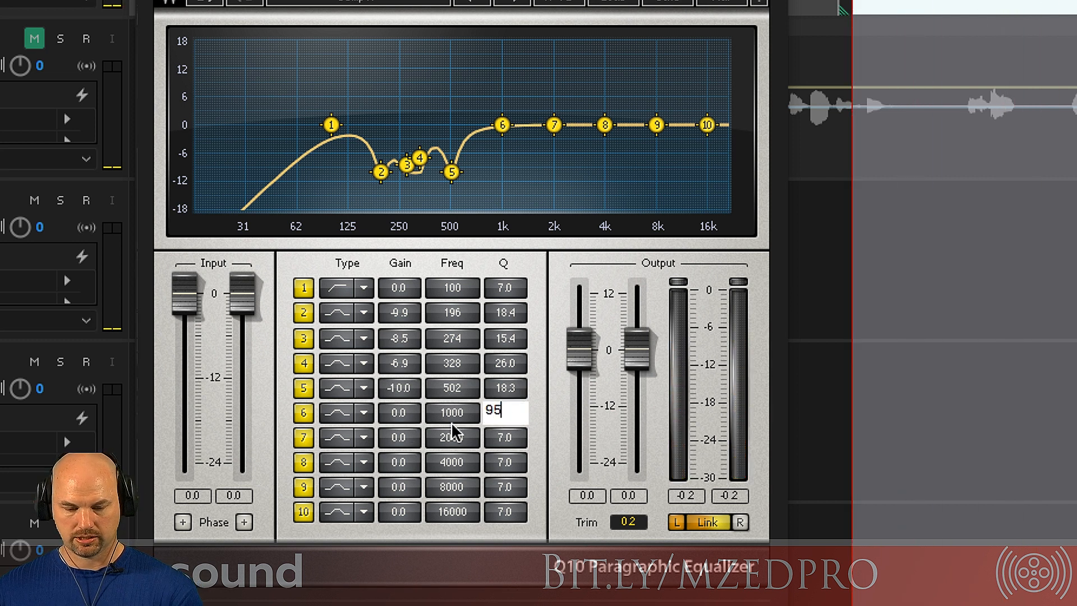
{"action": "key", "text": "Return"}
{"action": "left_click", "coordinate": [445, 411]}
{"action": "type", "text": "525"}
{"action": "key", "text": "Return"}
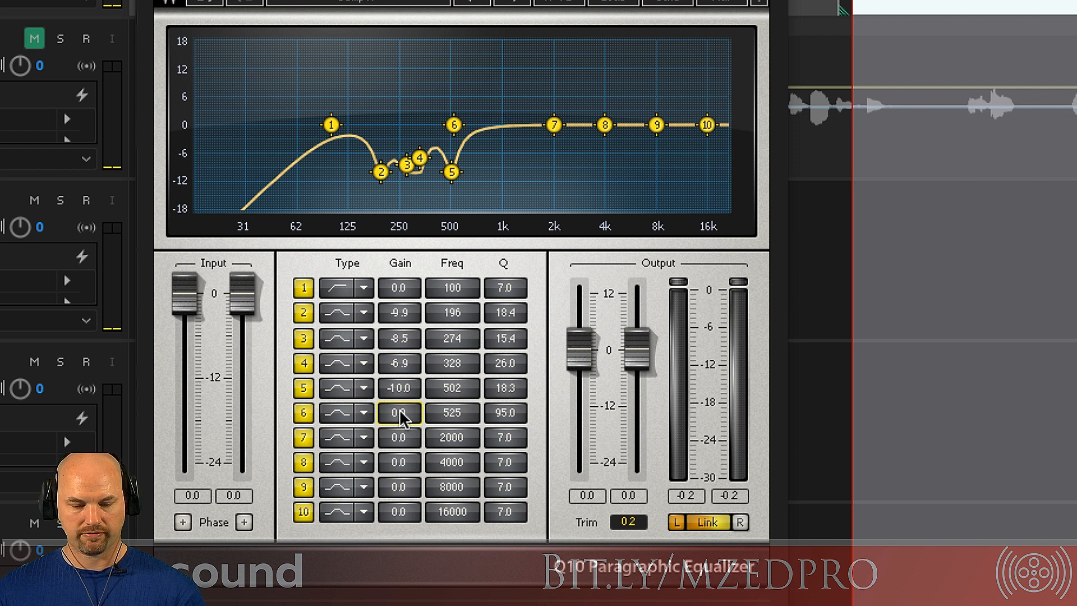
{"action": "left_click", "coordinate": [422, 413]}
{"action": "type", "text": "18"}
{"action": "key", "text": "Return"}
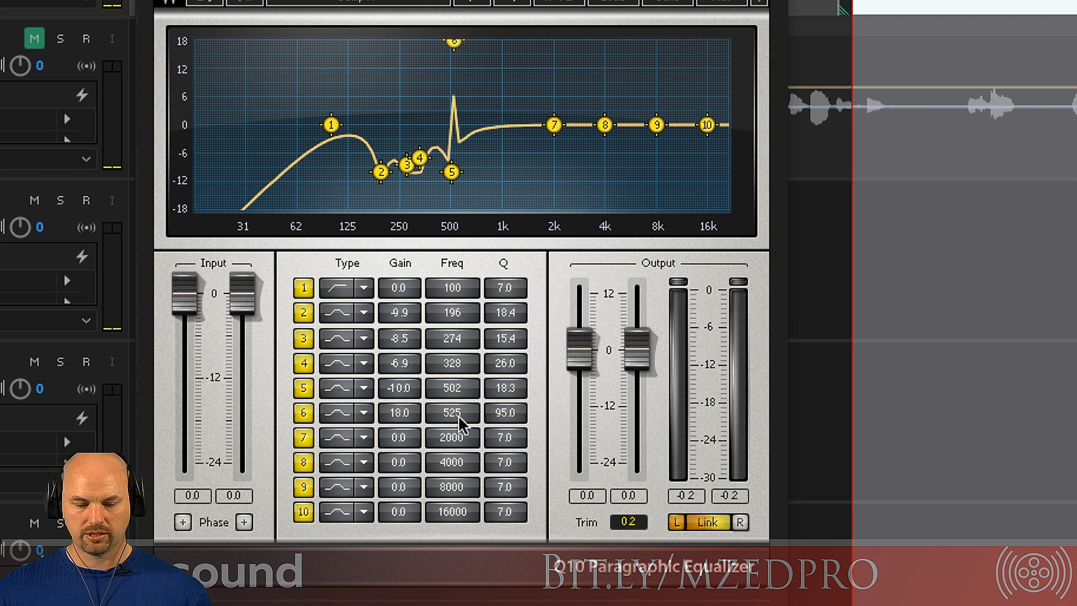
Play the passage while sweeping band 6 to 963 Hz, and make it a cut with a Q of 22.7 and a gain of -10
{"action": "key", "text": "space"}
{"action": "left_click_drag", "start_coordinate": [450, 413], "coordinate": [450, 364]}
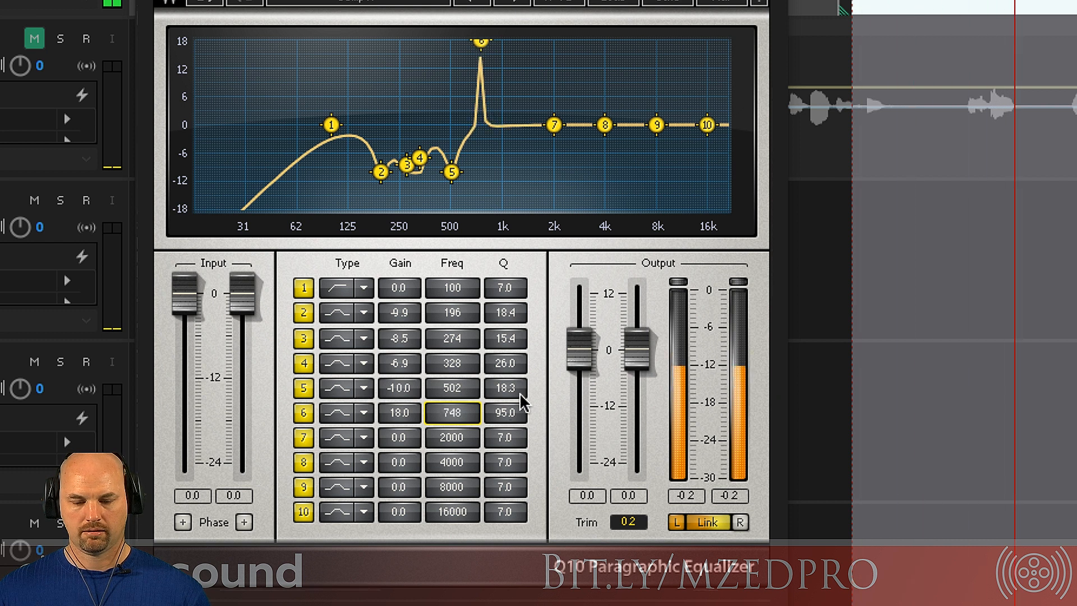
{"action": "key", "text": "space"}
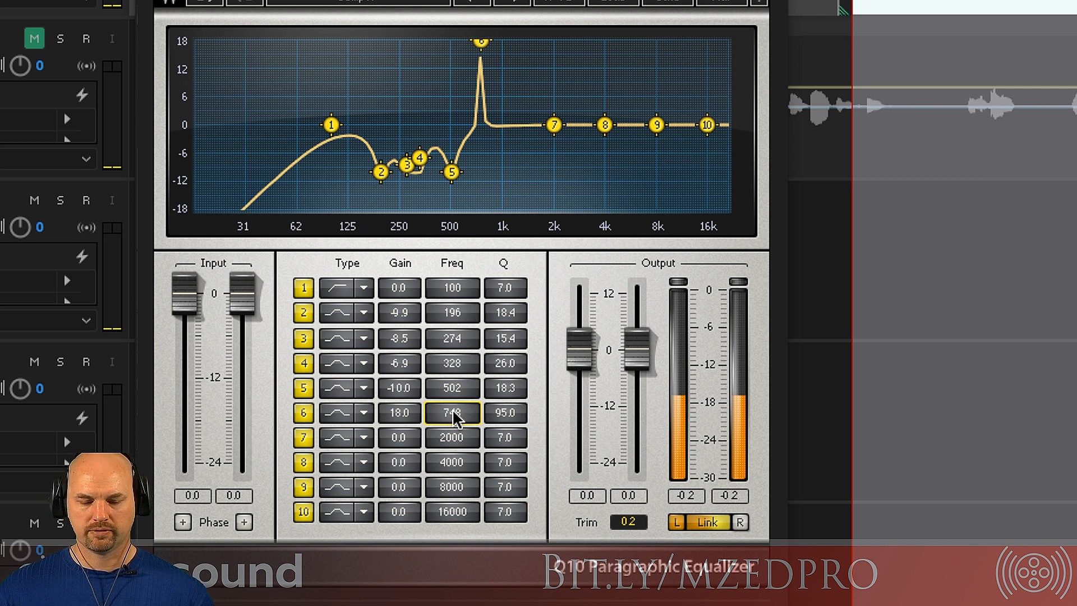
{"action": "left_click_drag", "start_coordinate": [452, 413], "coordinate": [500, 438]}
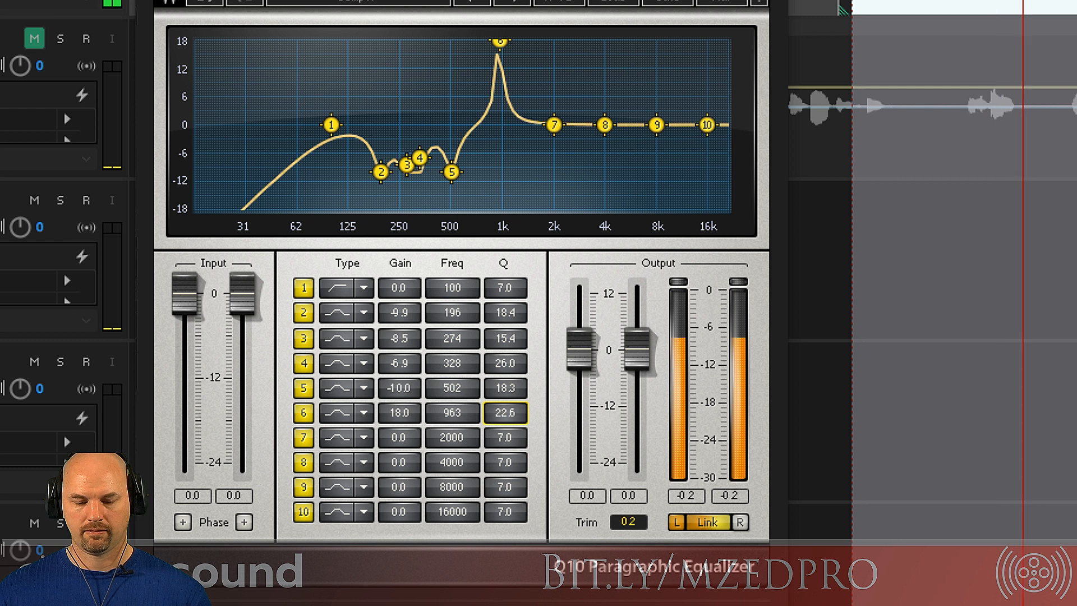
{"action": "left_click", "coordinate": [406, 412]}
{"action": "type", "text": "-10"}
{"action": "key", "text": "Return"}
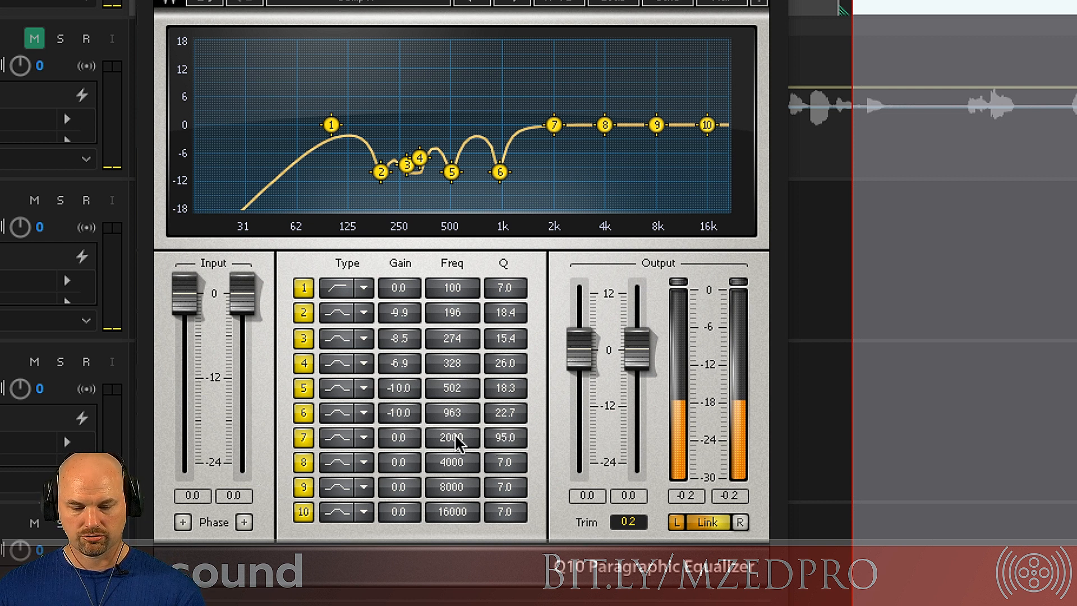
Set band 7 to a narrow boost at 1000 Hz with a Q of 95 and a gain of 18
{"action": "key", "text": "Return"}
{"action": "left_click", "coordinate": [395, 437]}
{"action": "type", "text": "18"}
{"action": "key", "text": "Return"}
Play the passage while sweeping band 7 to 1345 Hz, and make it a cut with a Q of 32.3 and a gain of -8
{"action": "key", "text": "space"}
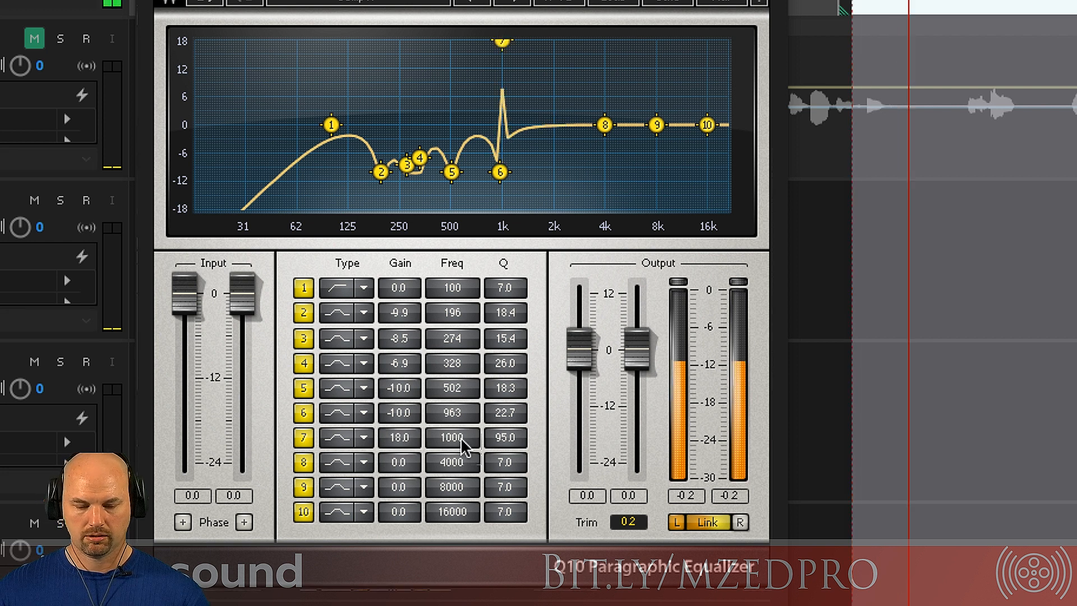
{"action": "left_click_drag", "start_coordinate": [459, 441], "coordinate": [459, 405]}
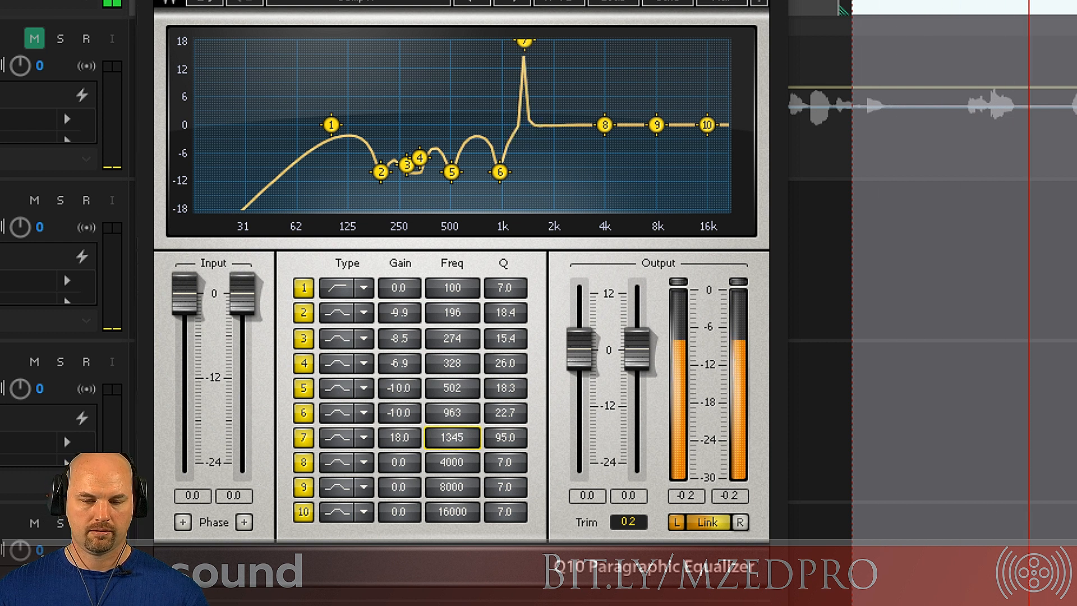
{"action": "left_click_drag", "start_coordinate": [459, 405], "coordinate": [452, 425]}
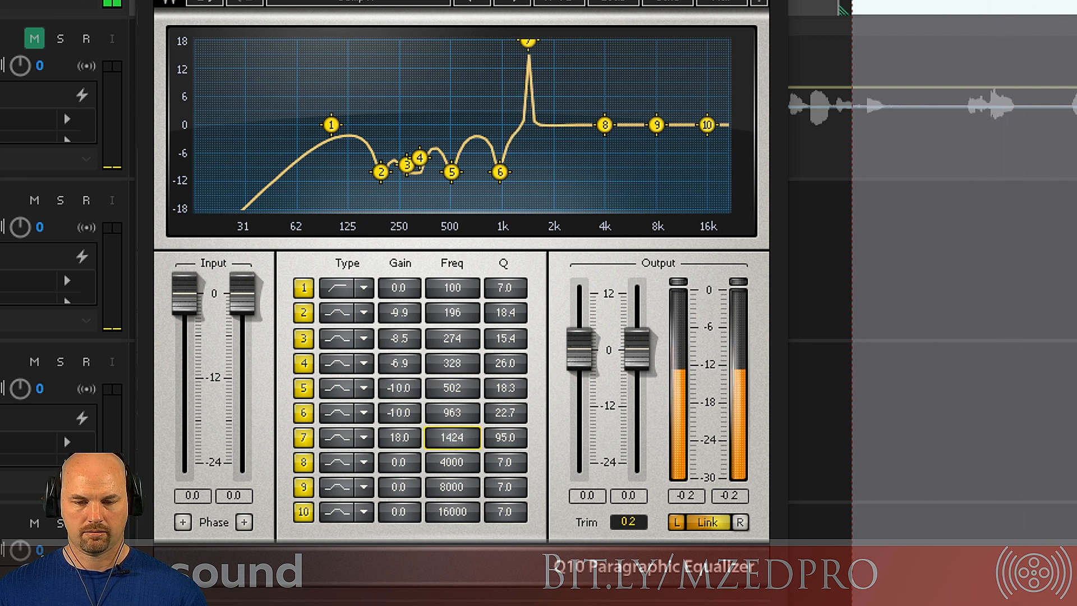
{"action": "left_click_drag", "start_coordinate": [521, 442], "coordinate": [521, 448]}
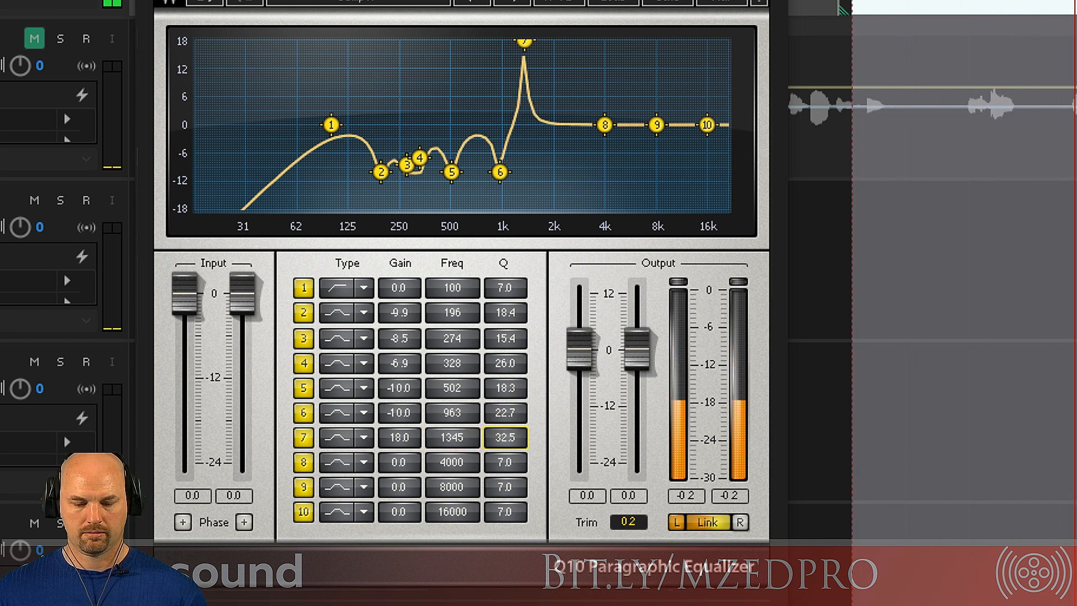
{"action": "left_click", "coordinate": [408, 437]}
{"action": "type", "text": "-8"}
{"action": "key", "text": "Return"}
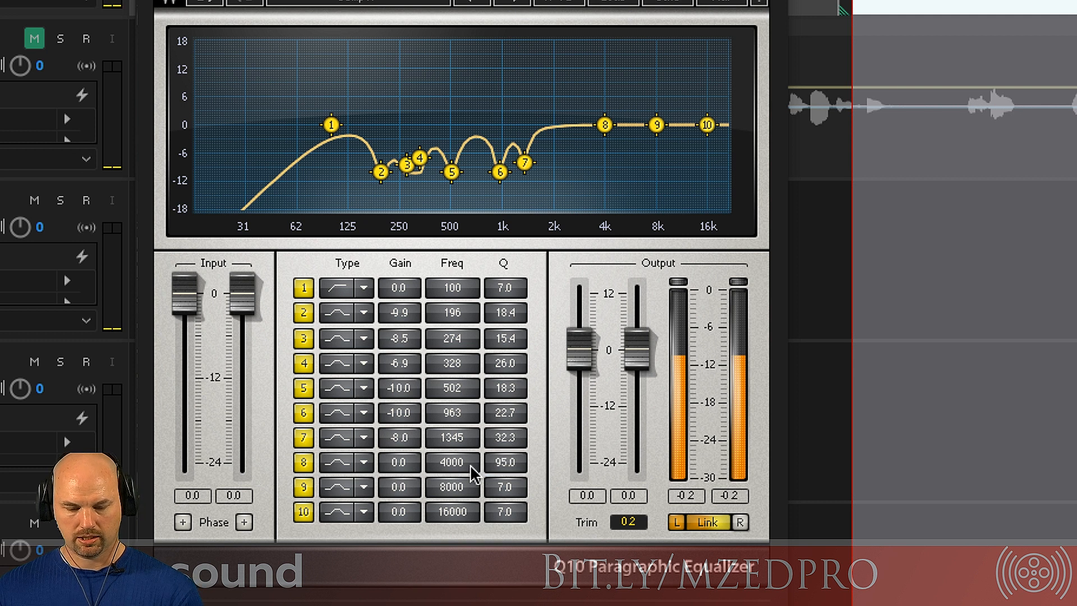
Set band 8 to a narrow boost at 1400 Hz with a Q of 95 and a gain of 18
{"action": "left_click", "coordinate": [451, 460]}
{"action": "type", "text": "1400"}
{"action": "key", "text": "Return"}
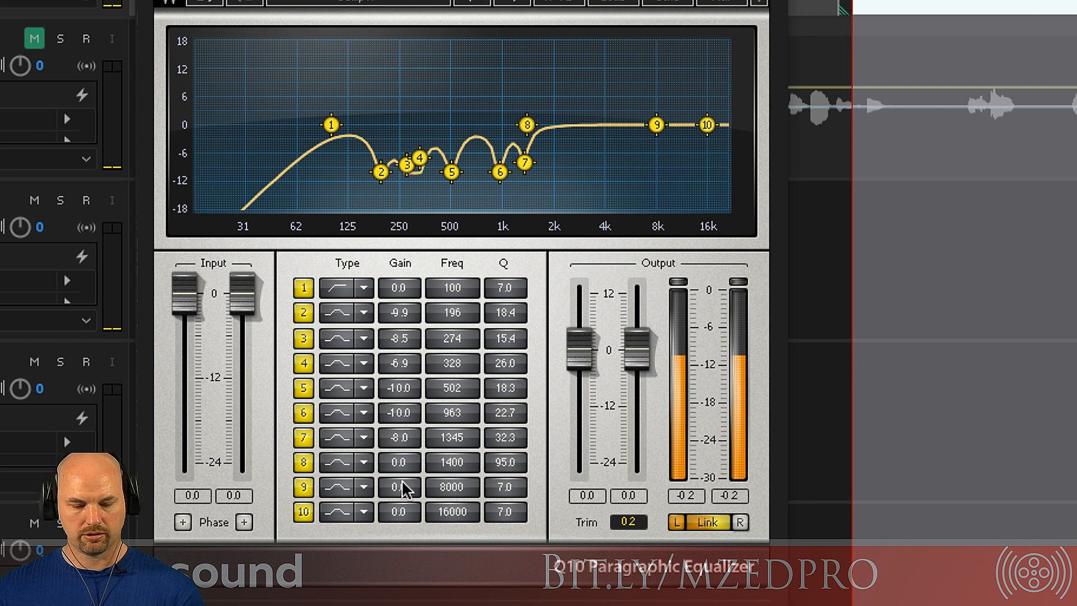
{"action": "key", "text": "Return"}
Play the passage while sweeping band 8 upward, and retune the band 7 cut to 1509 Hz with a Q of 19.1
{"action": "key", "text": "space"}
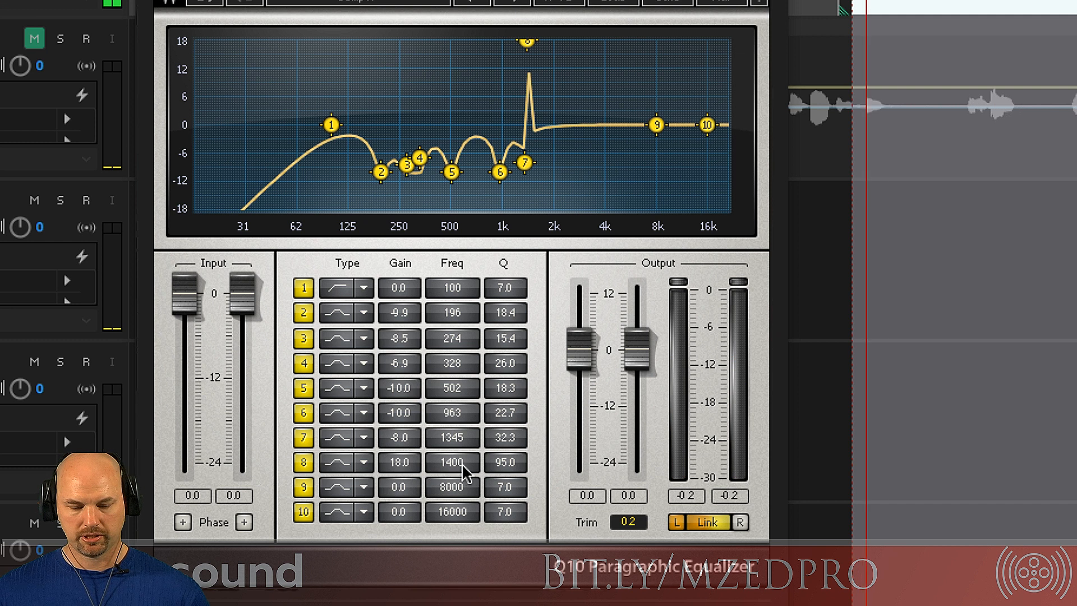
{"action": "mouse_move", "coordinate": [449, 460]}
{"action": "left_mouse_down"}
{"action": "mouse_move", "coordinate": [450, 390]}
{"action": "mouse_move", "coordinate": [450, 520]}
{"action": "mouse_move", "coordinate": [450, 440]}
{"action": "left_mouse_up"}
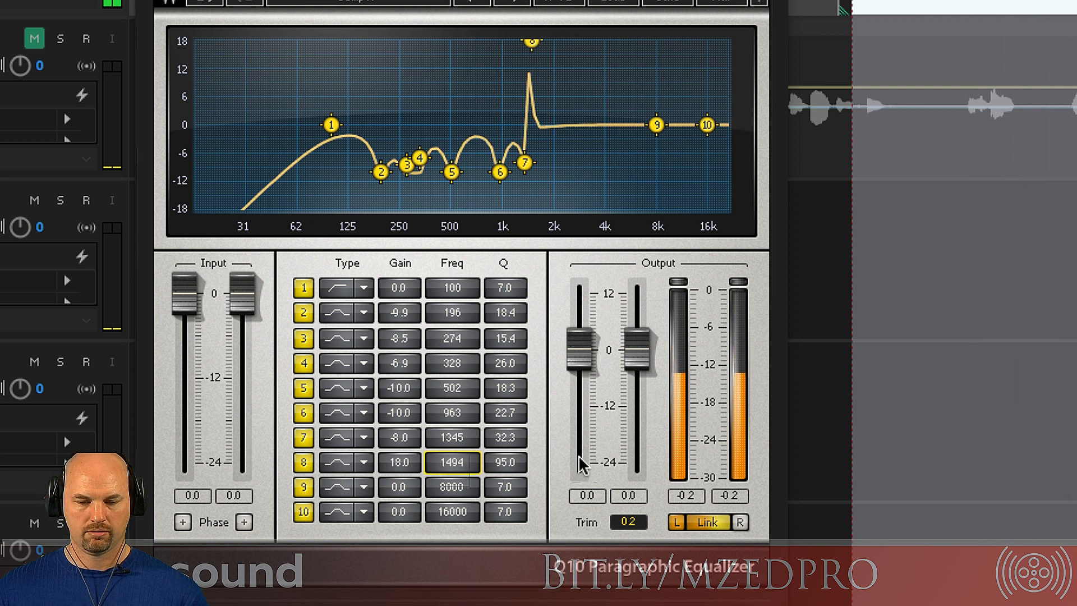
{"action": "left_click_drag", "start_coordinate": [452, 438], "coordinate": [457, 433]}
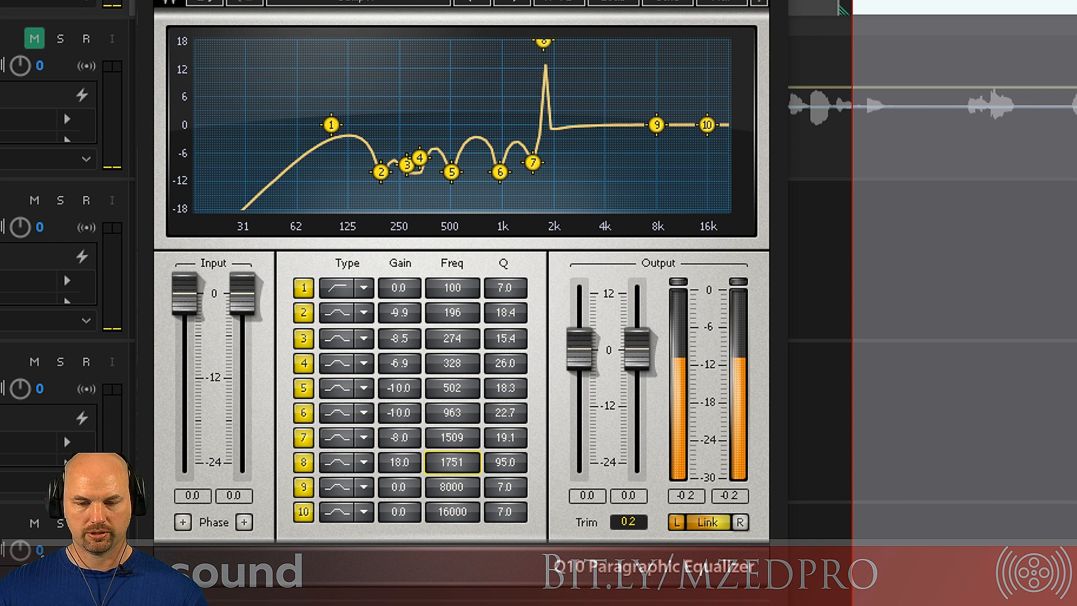
Continue sweeping band 8 up to 3378 Hz during playback, and make it a cut with a Q of 25.9 and a gain of -10
{"action": "key", "text": "space"}
{"action": "left_click_drag", "start_coordinate": [458, 460], "coordinate": [458, 446]}
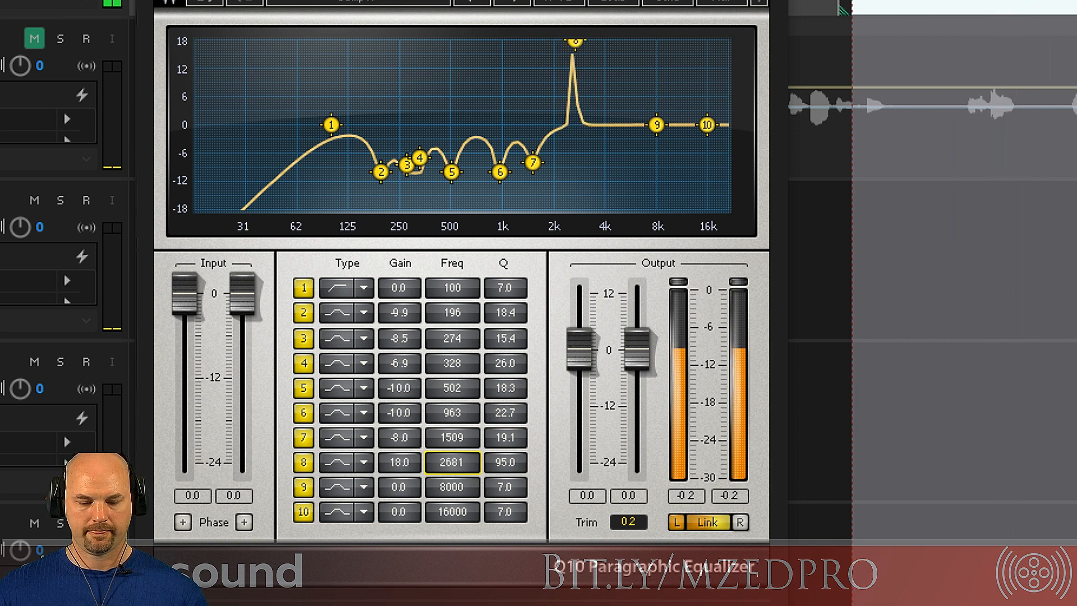
{"action": "left_click_drag", "start_coordinate": [459, 446], "coordinate": [459, 442]}
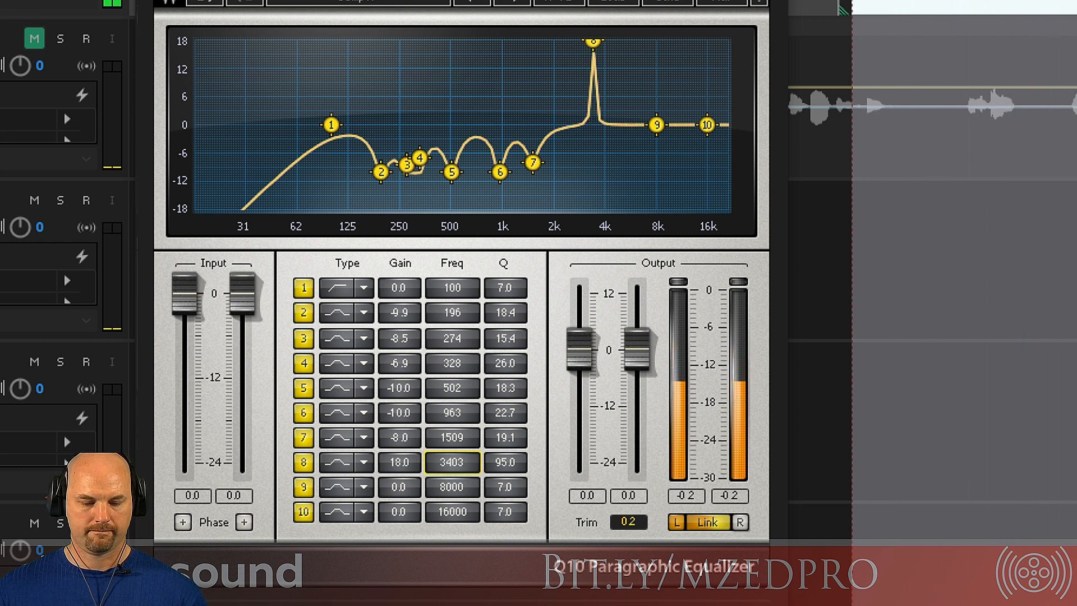
{"action": "left_click_drag", "start_coordinate": [533, 463], "coordinate": [533, 471]}
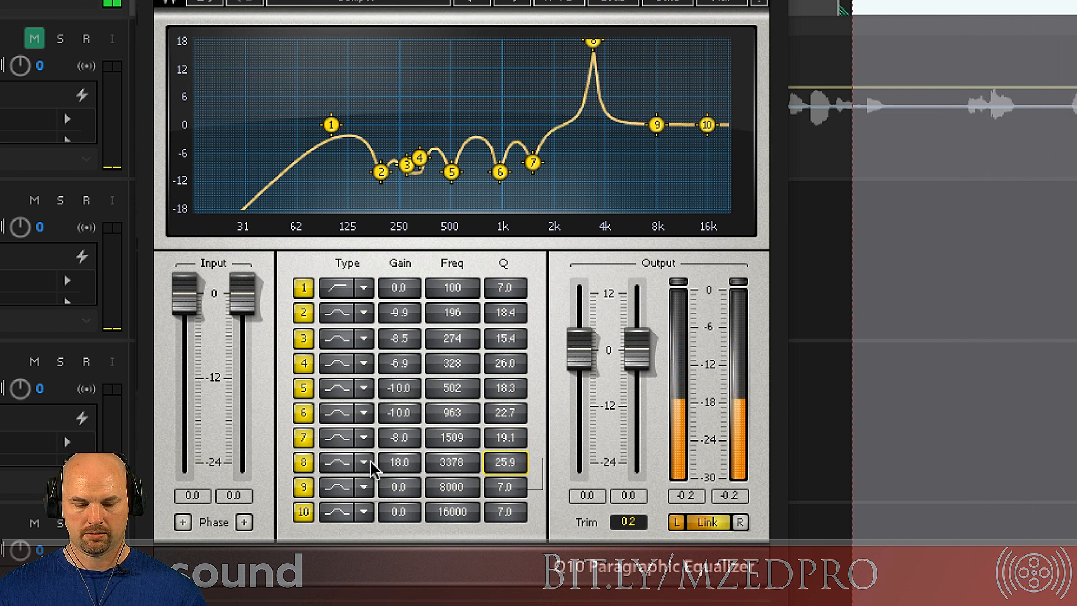
{"action": "double_click", "coordinate": [397, 463]}
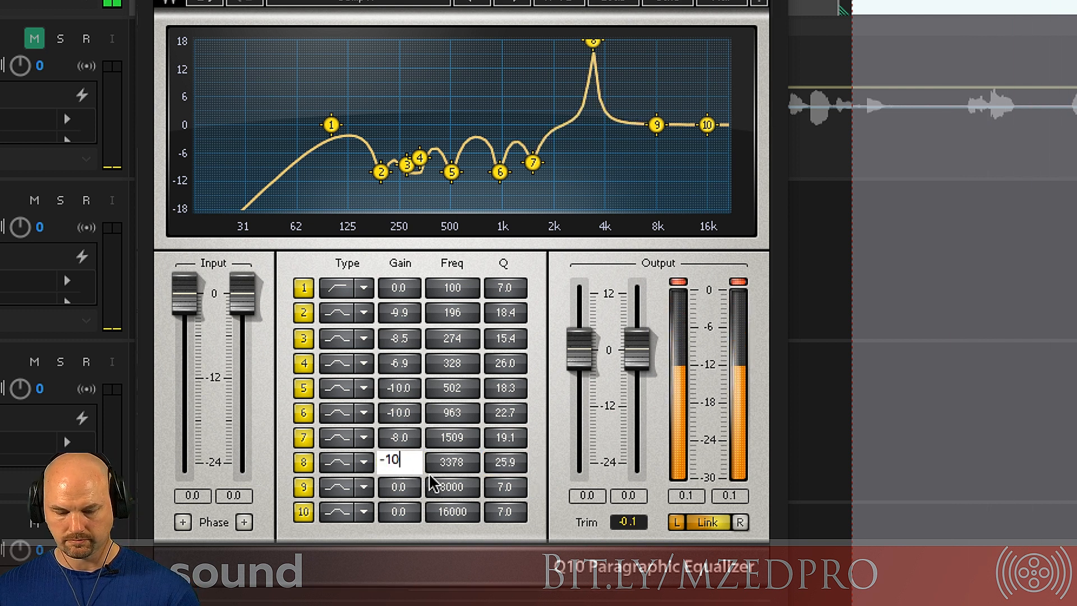
{"action": "type", "text": "-10"}
{"action": "key", "text": "Return"}
Set band 9 to a narrow boost at 3500 Hz with a Q of 95 and a gain of 18
{"action": "double_click", "coordinate": [458, 489]}
{"action": "key", "text": "Return"}
{"action": "double_click", "coordinate": [400, 487]}
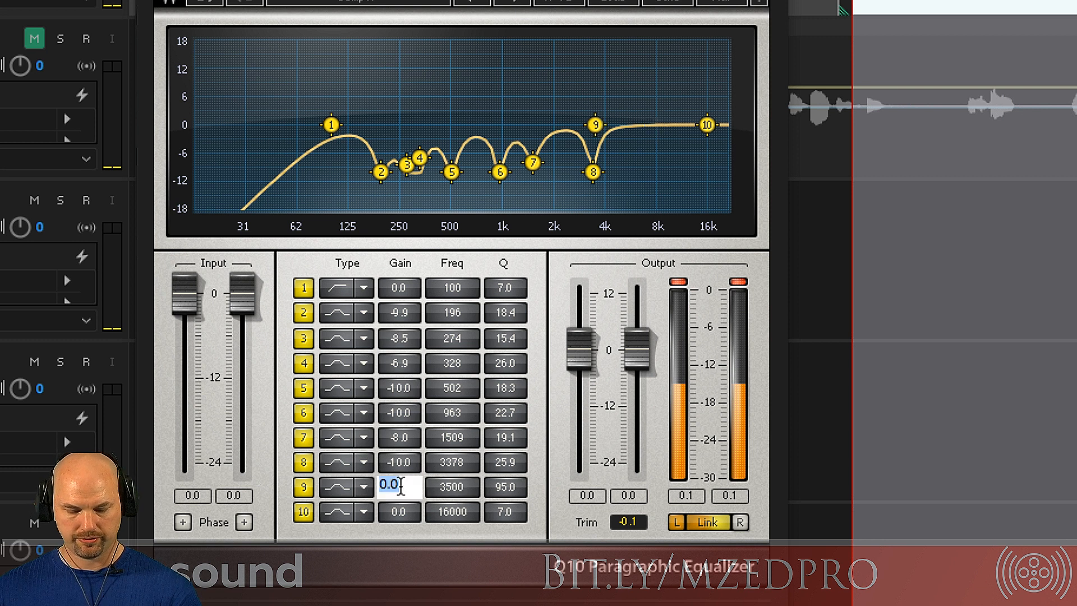
{"action": "type", "text": "18"}
{"action": "key", "text": "Return"}
Play the passage while sweeping band 9 to 4315 Hz, and make it a cut with a Q of 30 and a gain of -10
{"action": "key", "text": "space"}
{"action": "left_click_drag", "start_coordinate": [456, 488], "coordinate": [470, 476]}
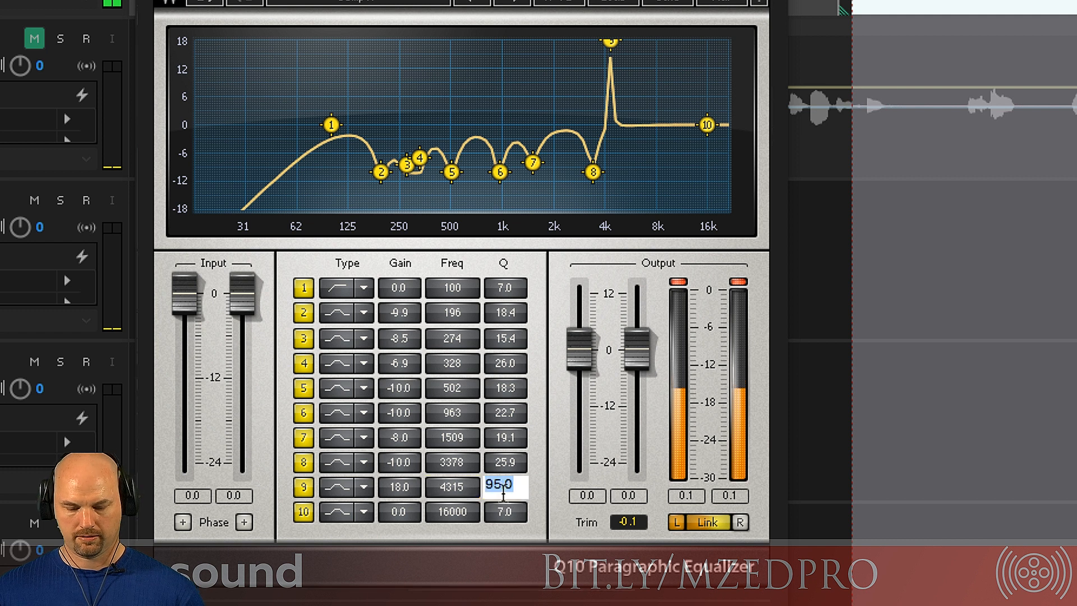
{"action": "type", "text": "30"}
{"action": "key", "text": "Return"}
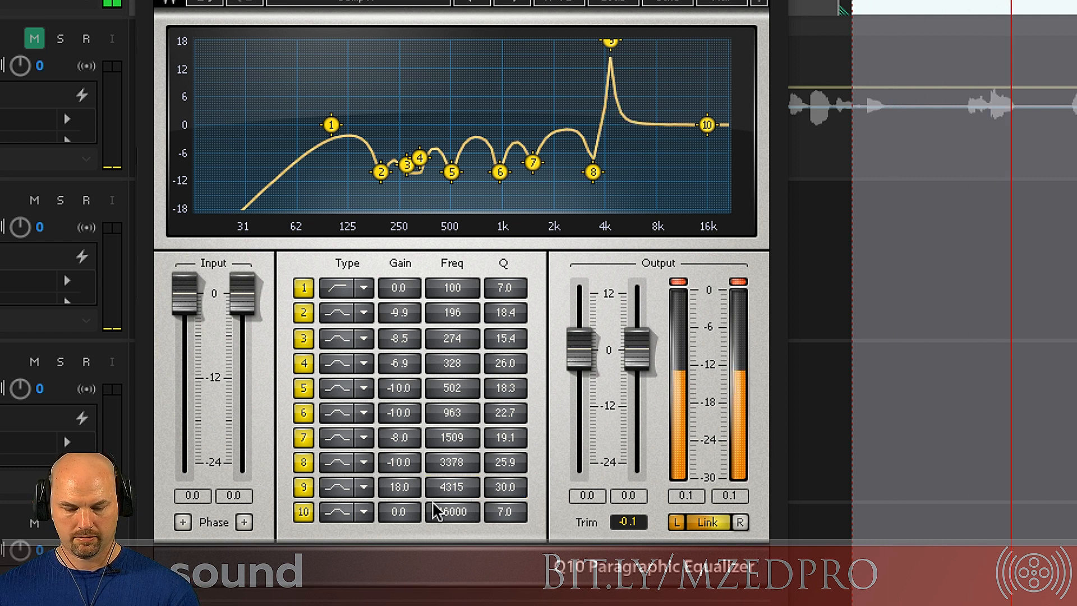
{"action": "left_click", "coordinate": [404, 487]}
{"action": "key", "text": "Return"}
Set band 10 to a narrow boost at 4500 Hz with a Q of 95 and a gain of 18
{"action": "left_click", "coordinate": [508, 510]}
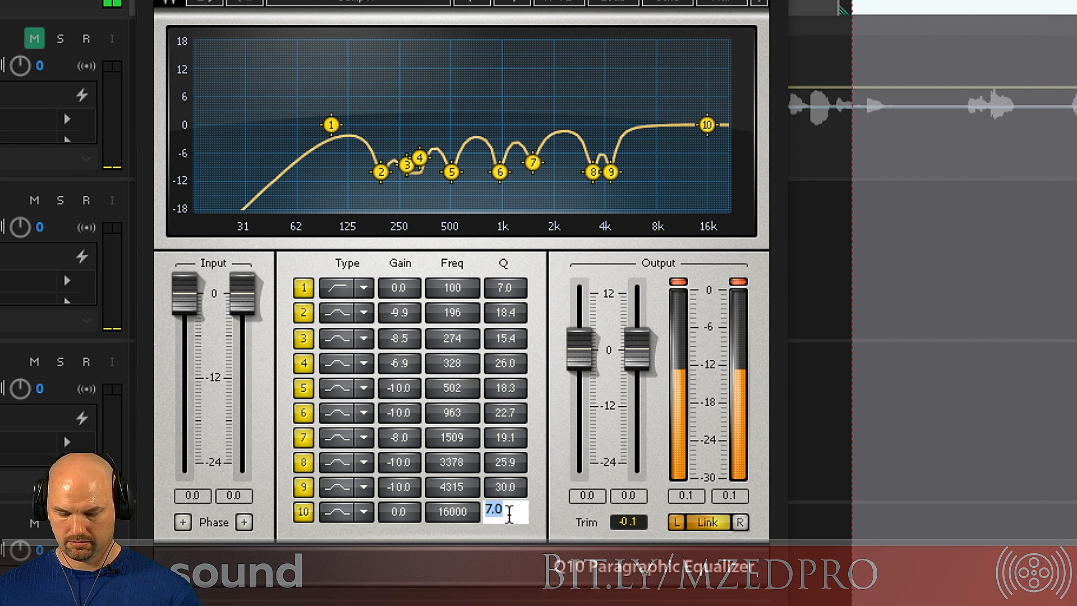
{"action": "type", "text": "95"}
{"action": "key", "text": "Return"}
{"action": "left_click", "coordinate": [452, 511]}
{"action": "type", "text": "4500"}
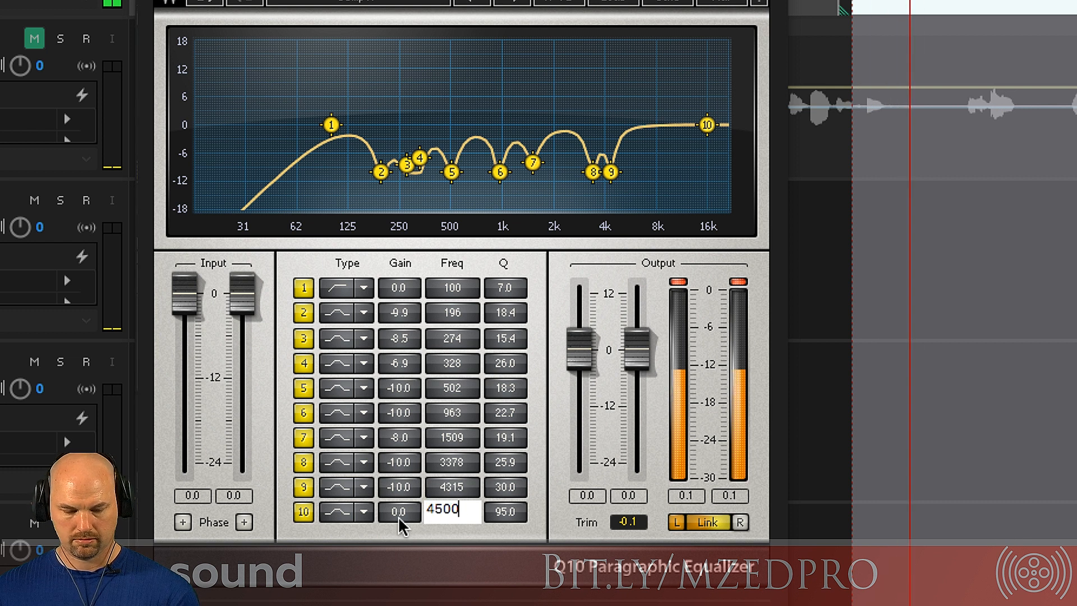
{"action": "key", "text": "Return"}
{"action": "left_click", "coordinate": [397, 512]}
{"action": "type", "text": "18"}
{"action": "key", "text": "Return"}
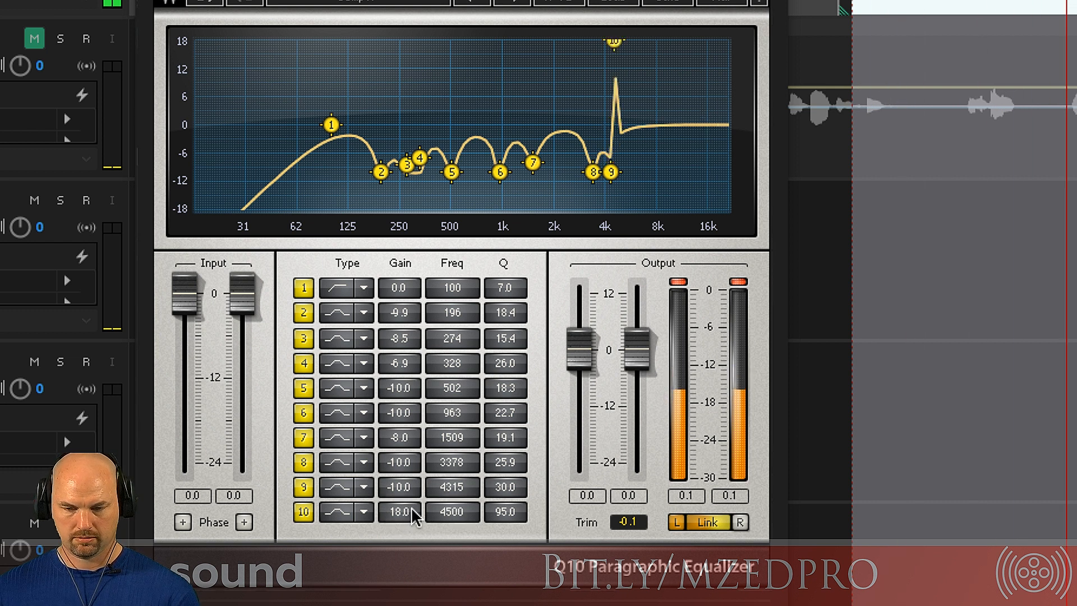
Sweep band 10 up and down the spectrum to 709 Hz, and make it a cut with a Q of 40.9 and a gain of -6
{"action": "left_click_drag", "start_coordinate": [452, 519], "coordinate": [504, 507]}
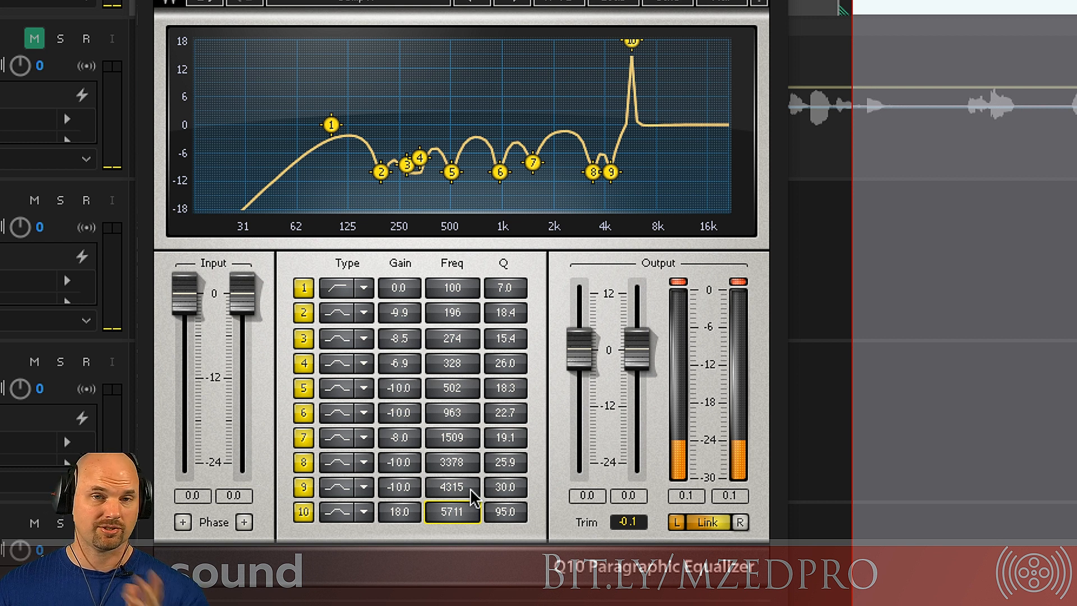
{"action": "left_click_drag", "start_coordinate": [452, 513], "coordinate": [521, 503]}
{"action": "key", "text": "space"}
{"action": "key", "text": "space"}
{"action": "left_click_drag", "start_coordinate": [458, 513], "coordinate": [460, 514]}
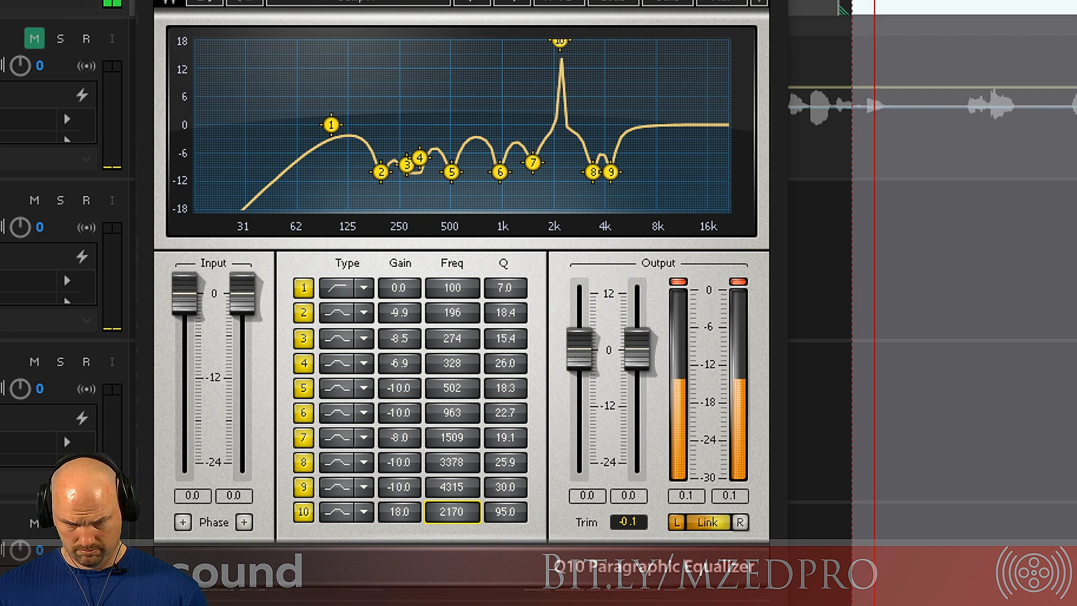
{"action": "left_click_drag", "start_coordinate": [460, 513], "coordinate": [496, 513]}
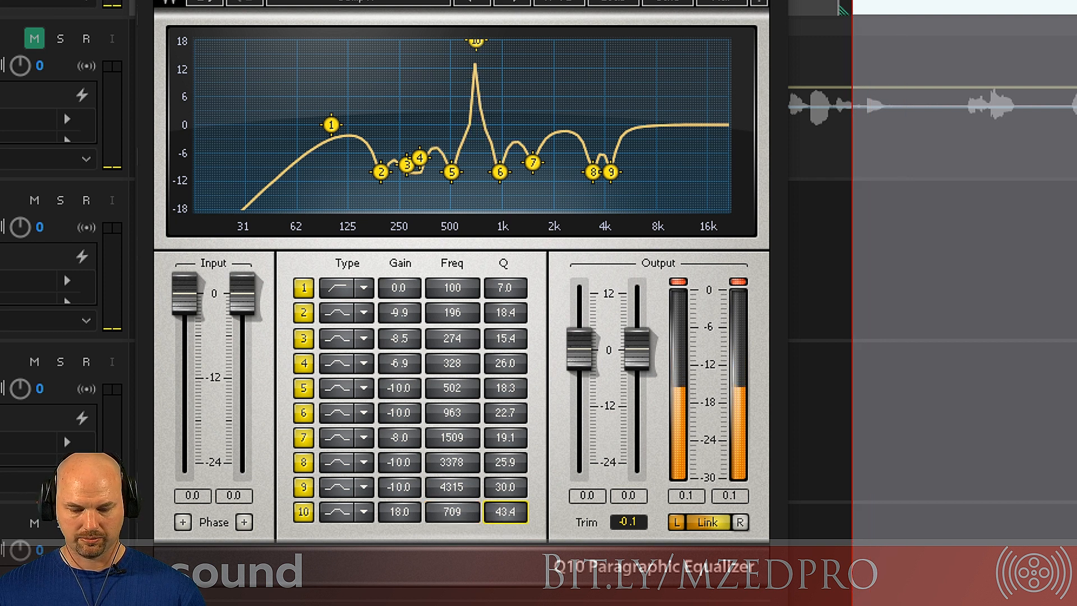
{"action": "left_click", "coordinate": [398, 515]}
{"action": "type", "text": "-"}
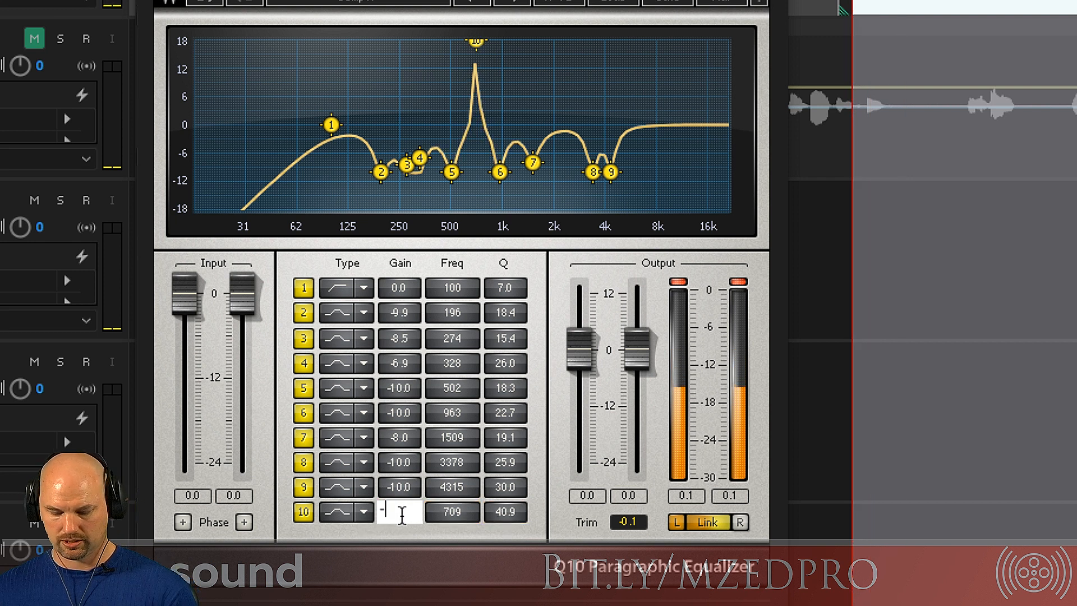
{"action": "type", "text": "6"}
{"action": "key", "text": "Return"}
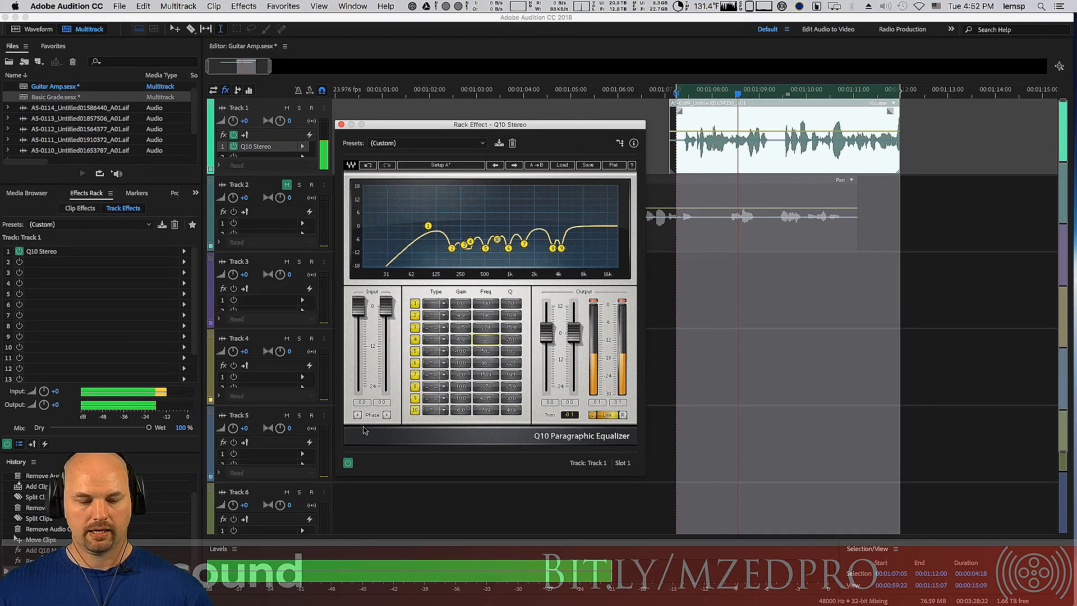
Play the passage and compare the sound with the Q10 equalizer bypassed and enabled
{"action": "key", "text": "space"}
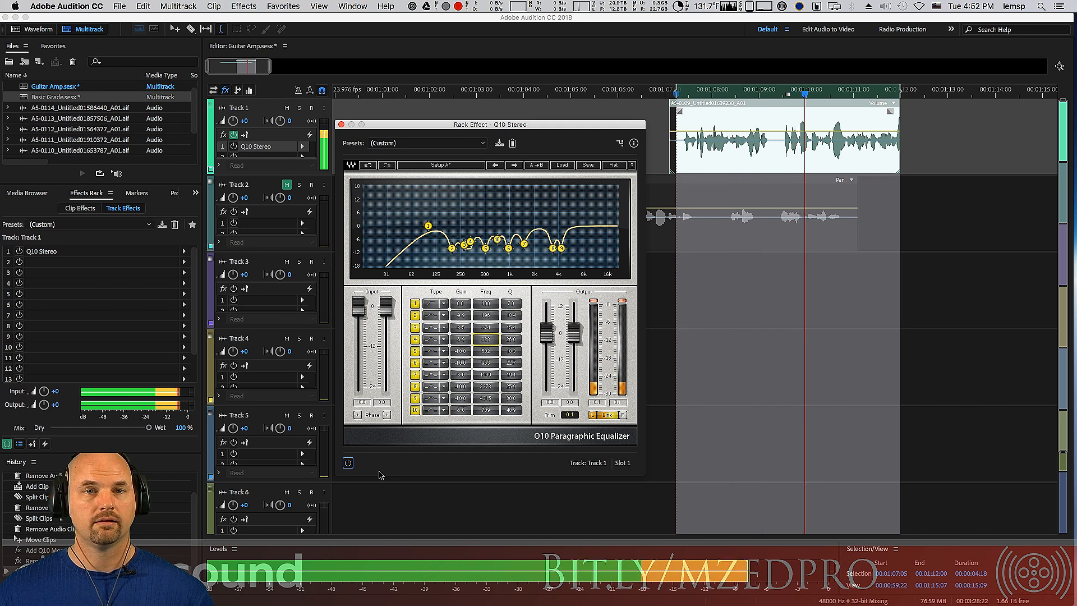
{"action": "left_click", "coordinate": [348, 463]}
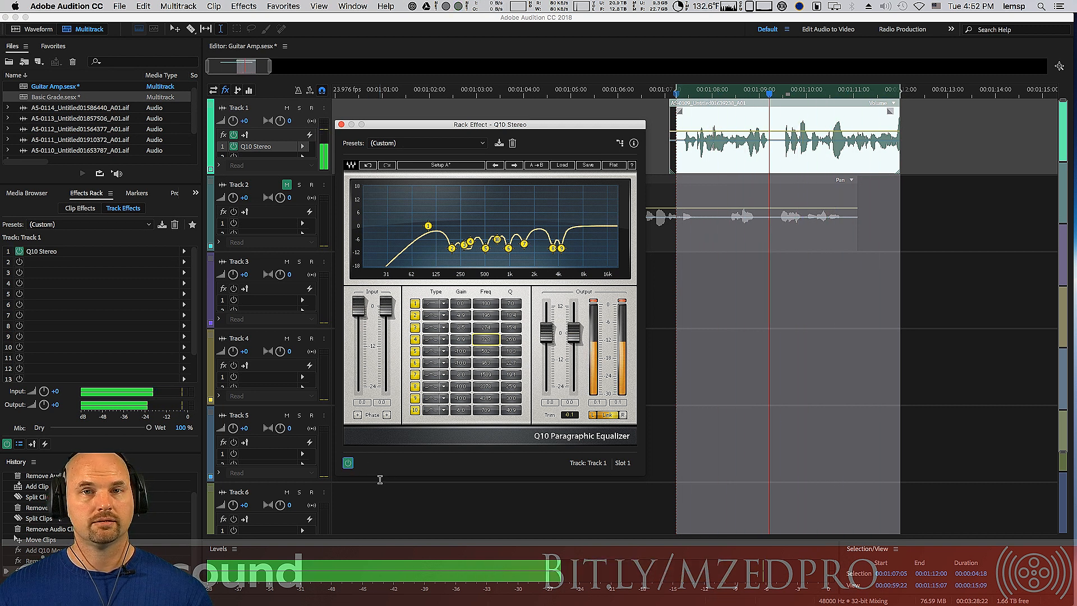
{"action": "key", "text": "space"}
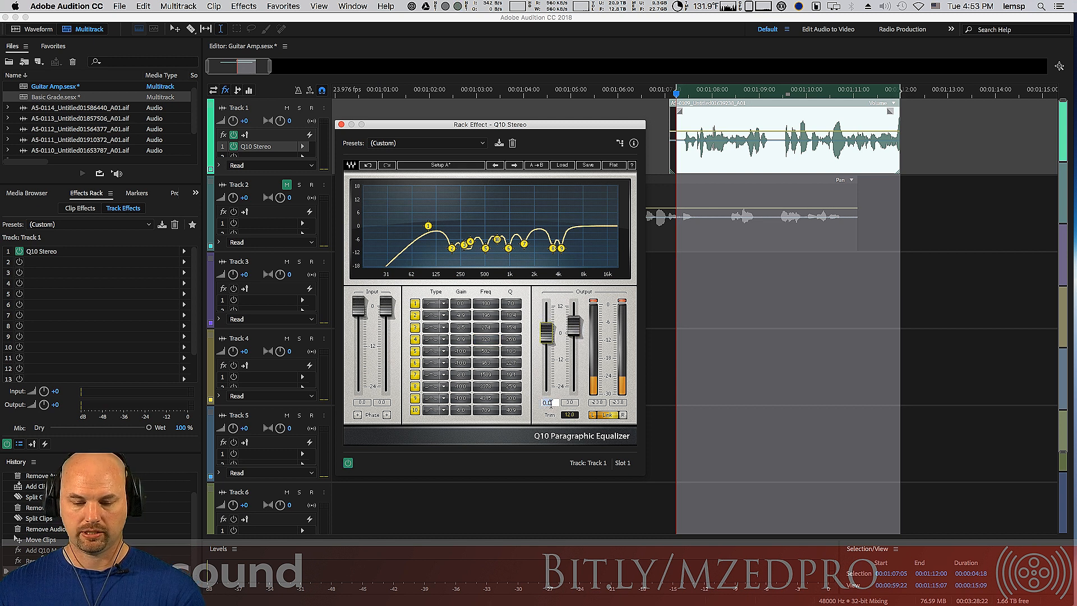
Set both Q10 output levels to 3.0, and play the passage with the equalizer enabled and bypassed to compare
{"action": "key", "text": "space"}
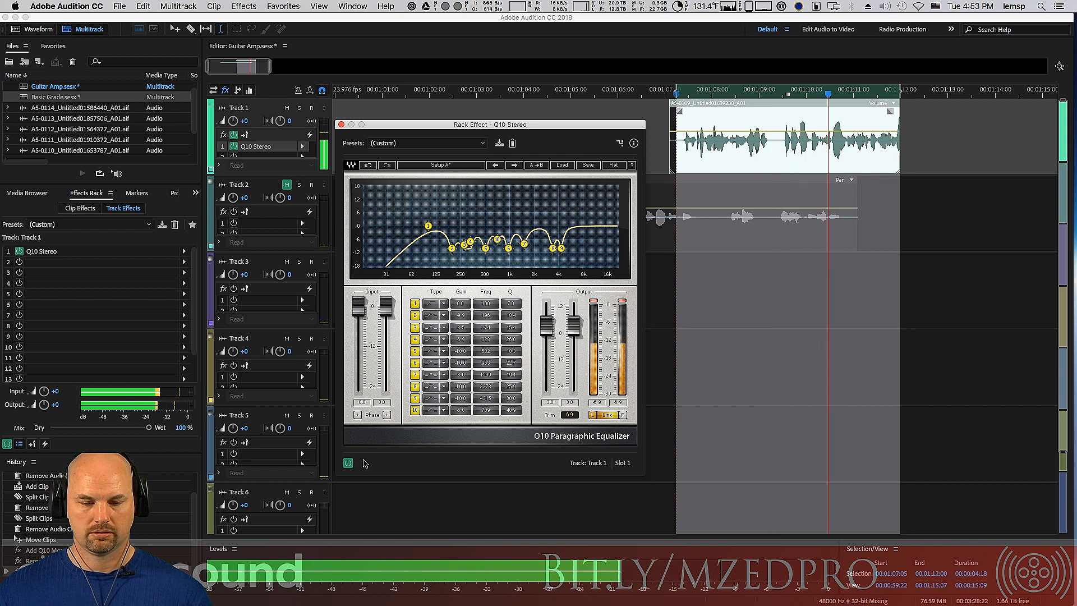
{"action": "left_click", "coordinate": [349, 463]}
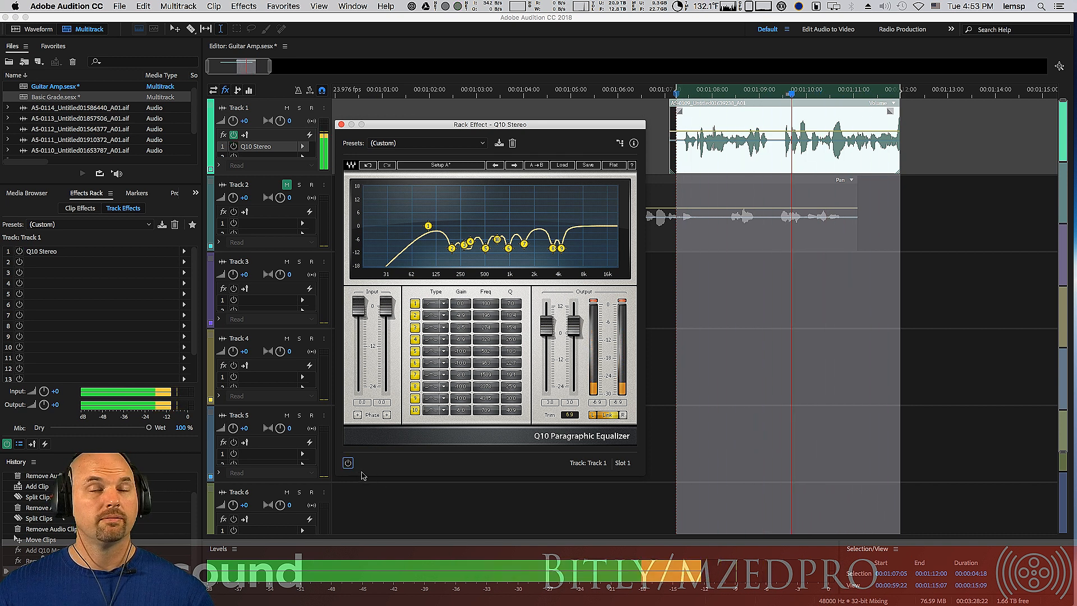
{"action": "key", "text": "space"}
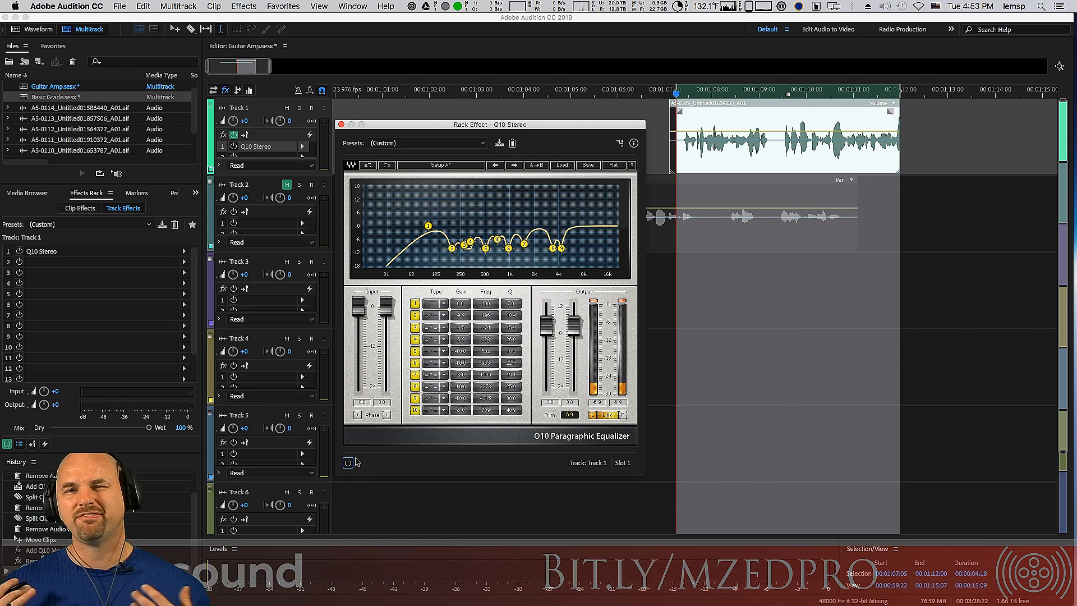